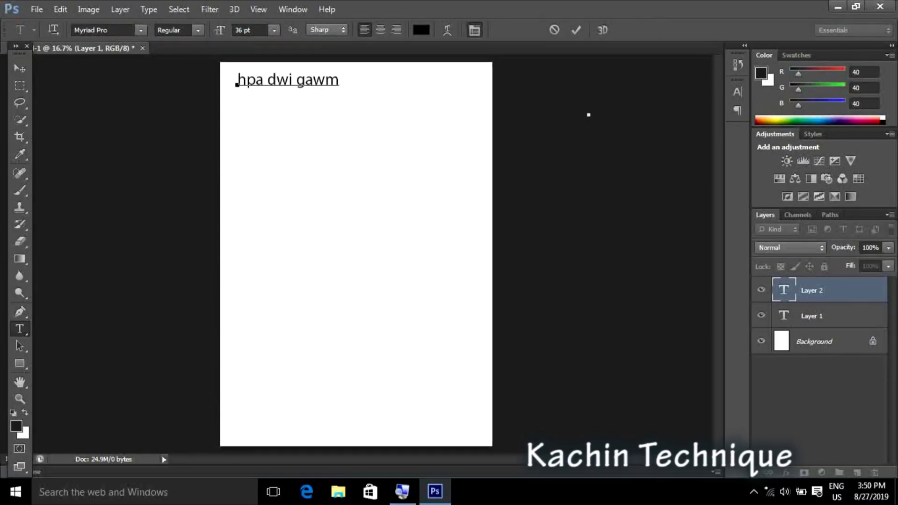
Step: Show the Character settings, select all of the "hpa dwi gawm" text, and place the settings window just below the text
{"action": "left_click", "coordinate": [475, 30]}
{"action": "left_click", "coordinate": [475, 30]}
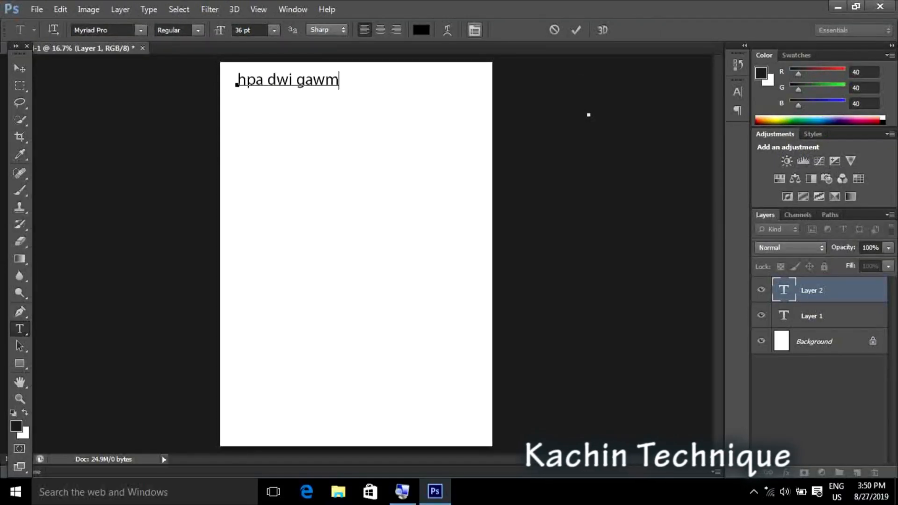
{"action": "left_click", "coordinate": [474, 31]}
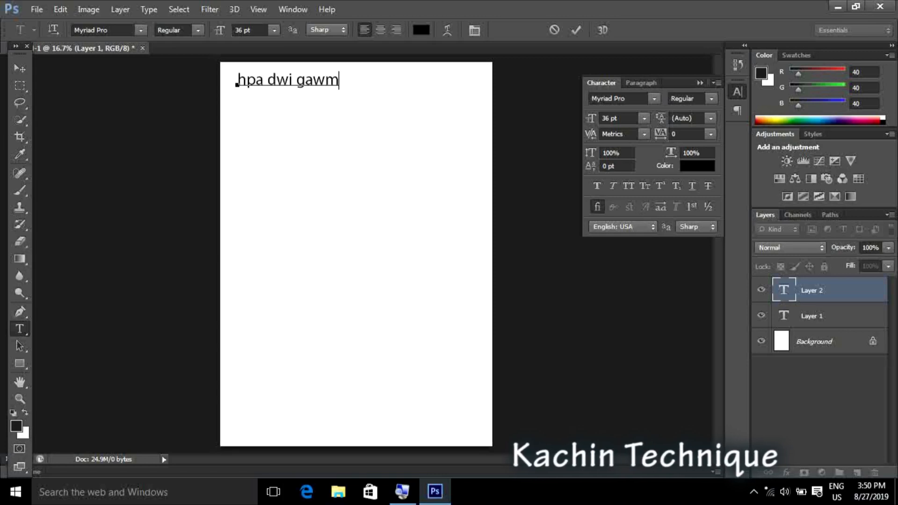
{"action": "left_click", "coordinate": [474, 31]}
{"action": "left_click", "coordinate": [474, 31]}
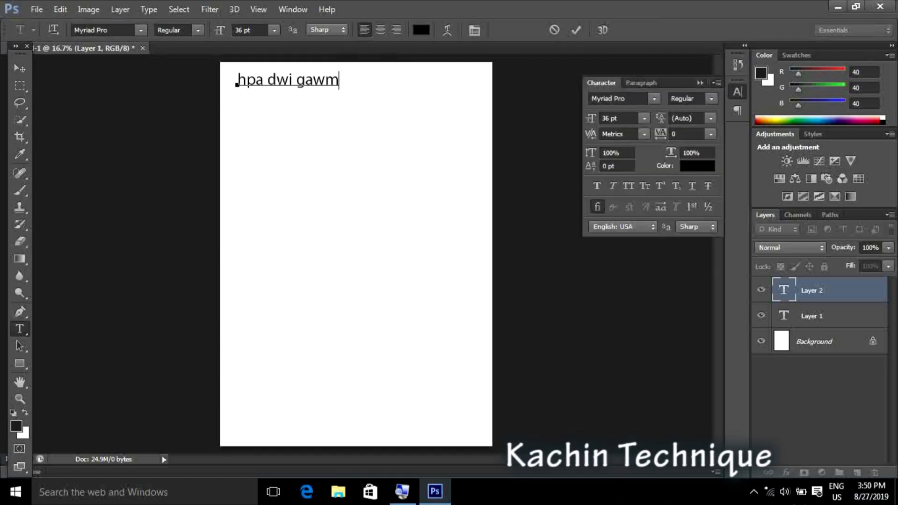
{"action": "key", "text": "ctrl+a"}
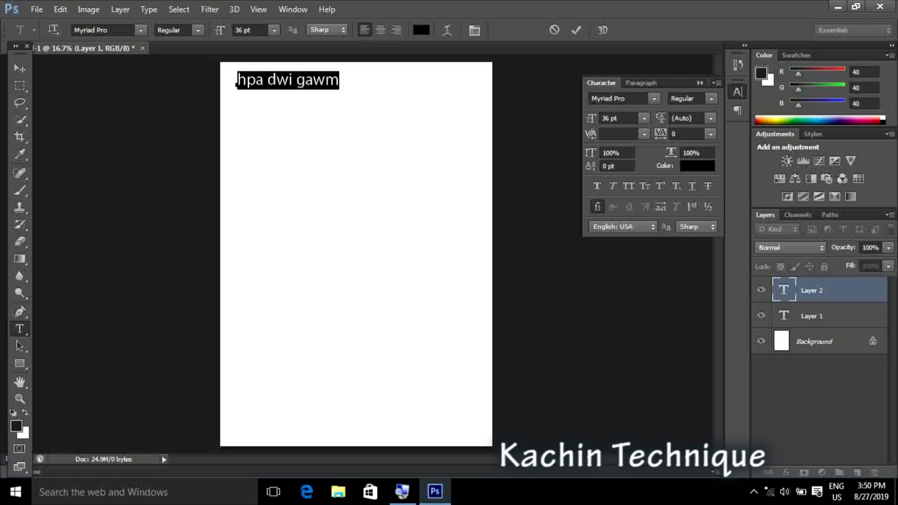
{"action": "left_click_drag", "start_coordinate": [679, 83], "coordinate": [257, 140]}
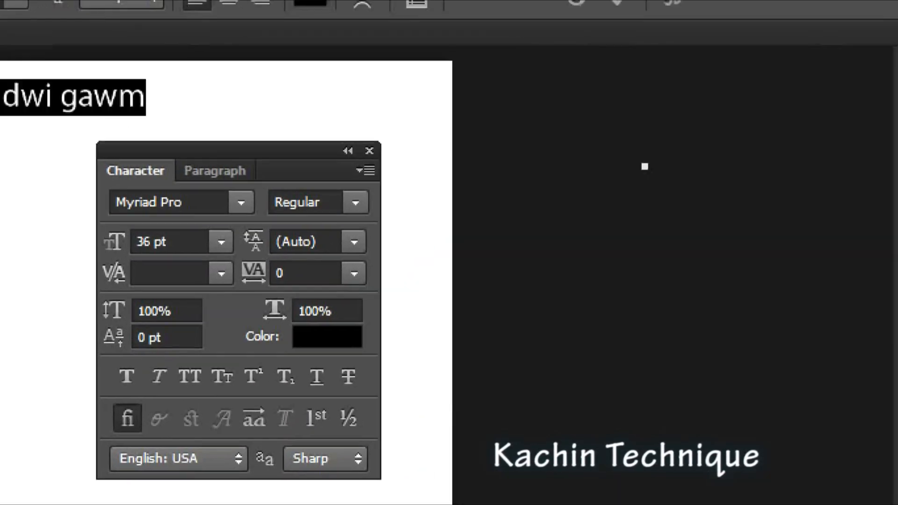
{"action": "left_click_drag", "start_coordinate": [63, 195], "coordinate": [207, 173]}
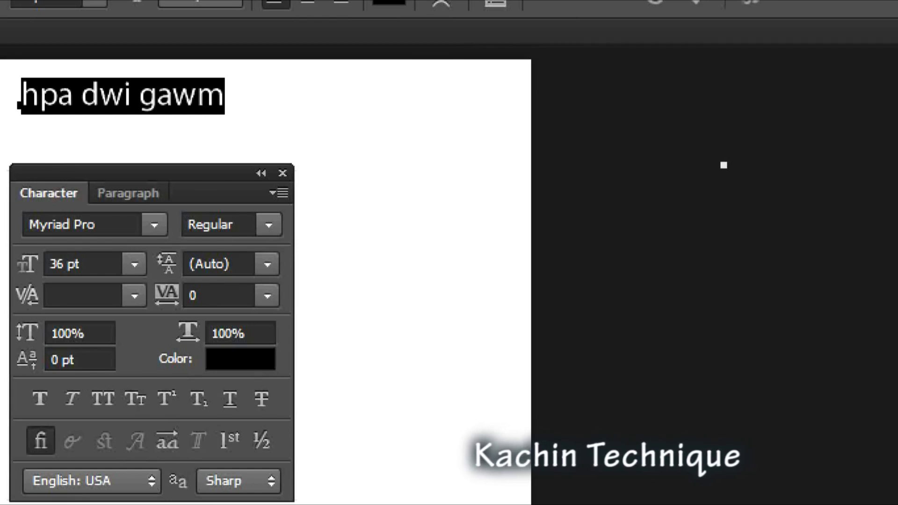
Step: Set the selected text's size to 48 pt and its font to Nightclub BTN
{"action": "left_click", "coordinate": [134, 264]}
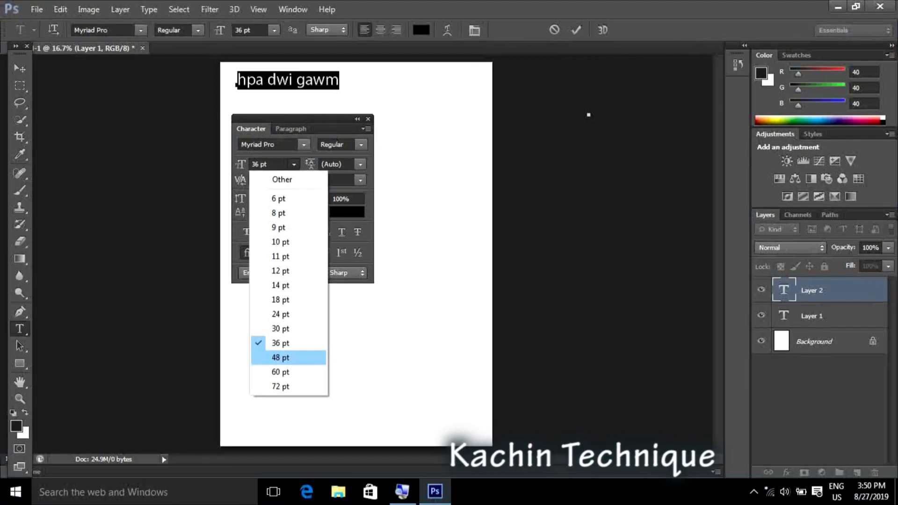
{"action": "left_click", "coordinate": [281, 357]}
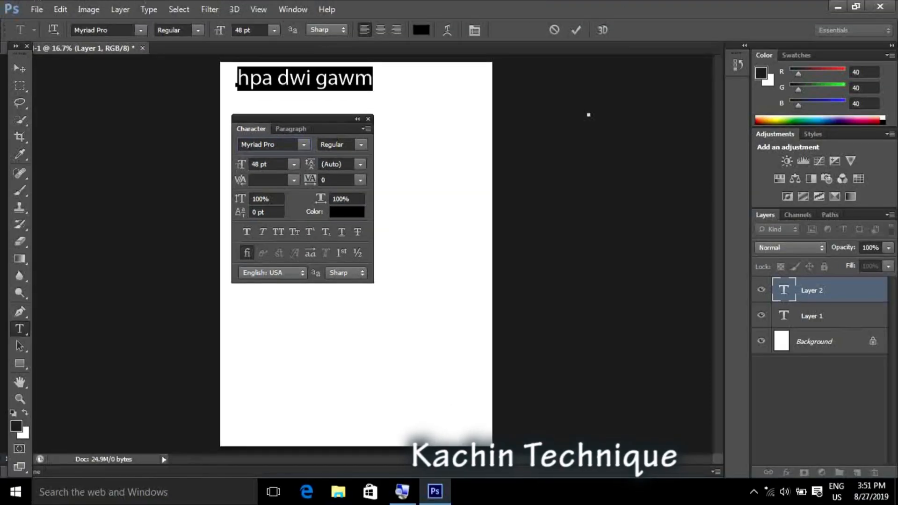
{"action": "left_click", "coordinate": [304, 144]}
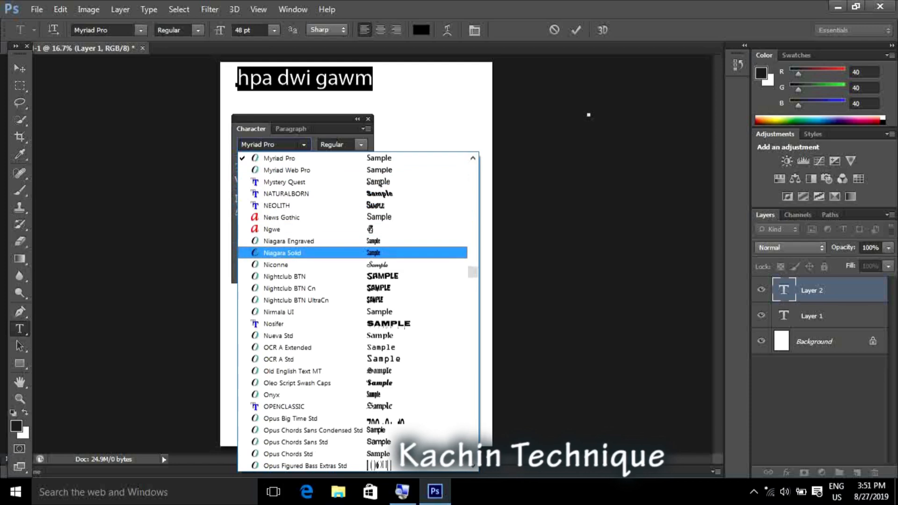
{"action": "left_click", "coordinate": [284, 276]}
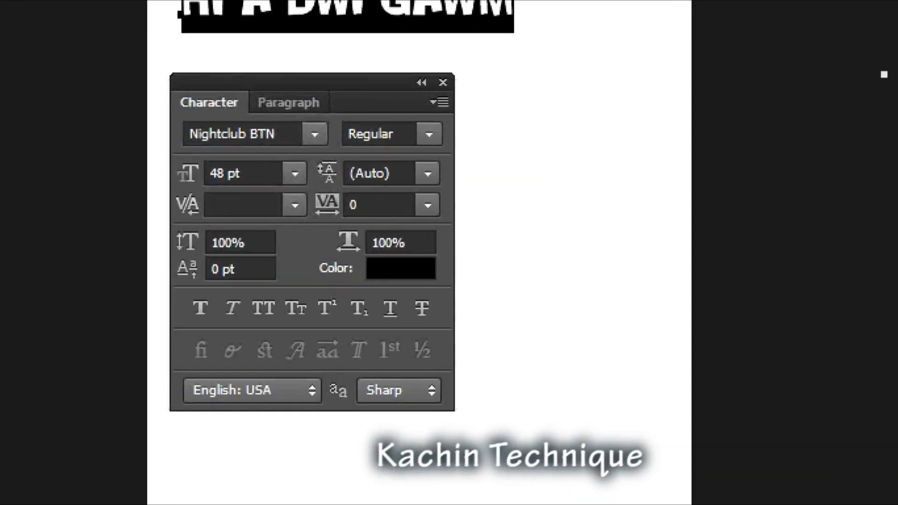
Step: Change the selected text's font to one of the heavy U4 Brothers typefaces
{"action": "left_click", "coordinate": [315, 134]}
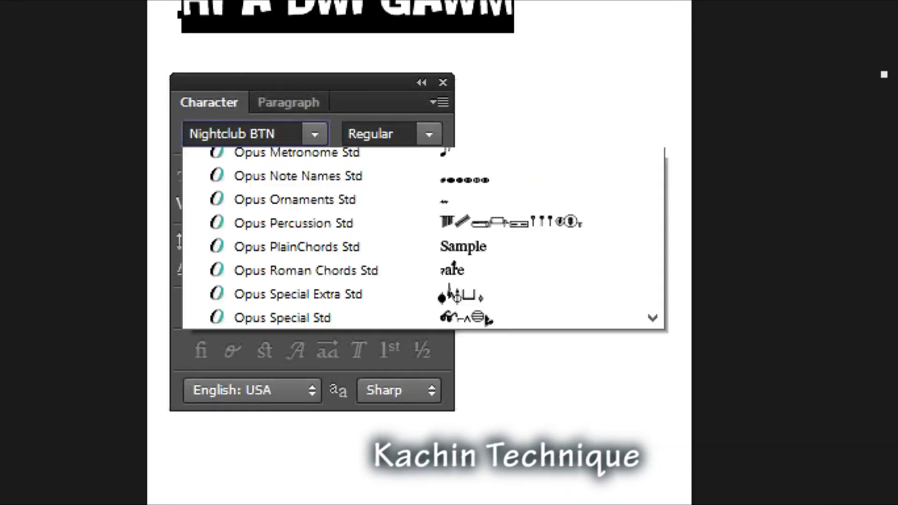
{"action": "scroll", "coordinate": [412, 328], "scroll_direction": "down", "scroll_amount": 15}
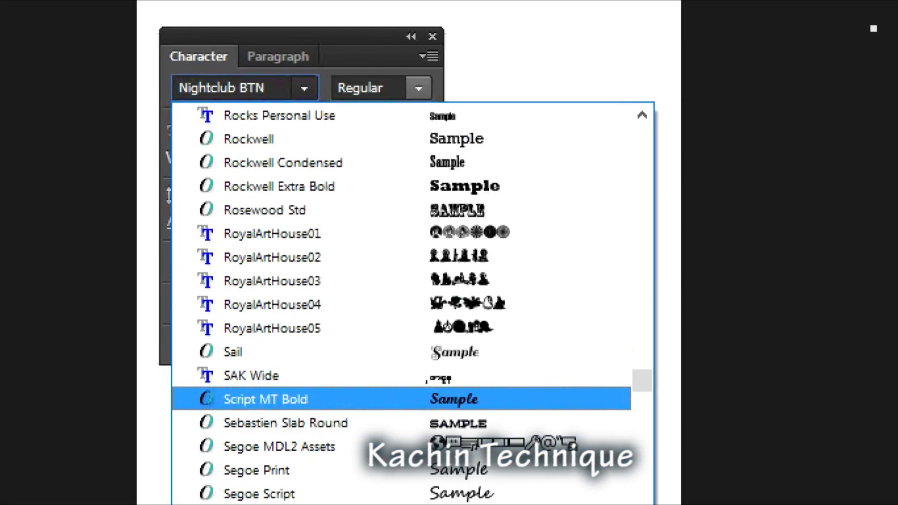
{"action": "scroll", "coordinate": [412, 327], "scroll_direction": "down", "scroll_amount": 15}
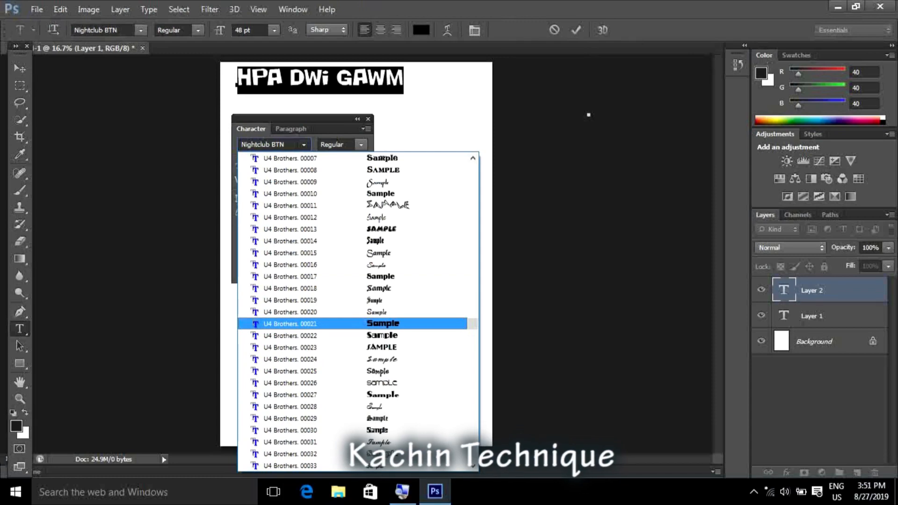
{"action": "key", "text": "Return"}
{"action": "key", "text": "Down"}
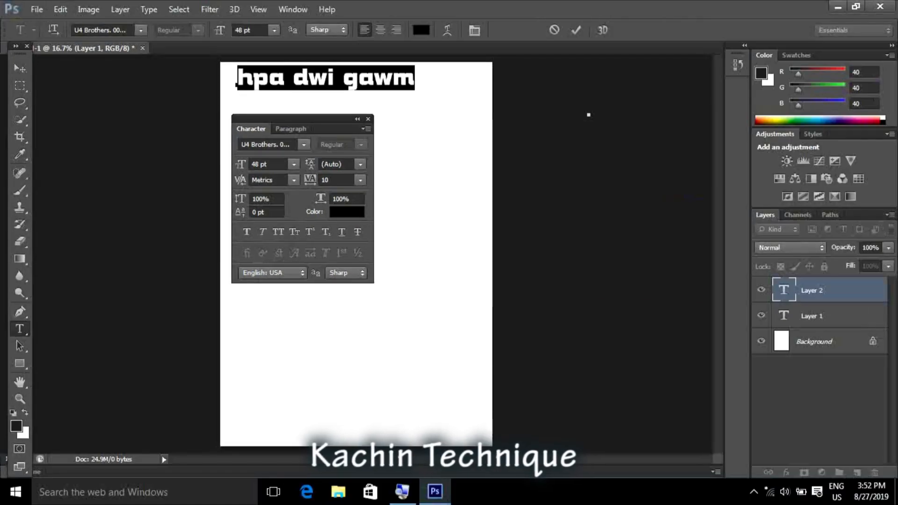
Step: Try tracking values of 100, -10, -75 and -100 on the selected text
{"action": "left_click", "coordinate": [360, 179]}
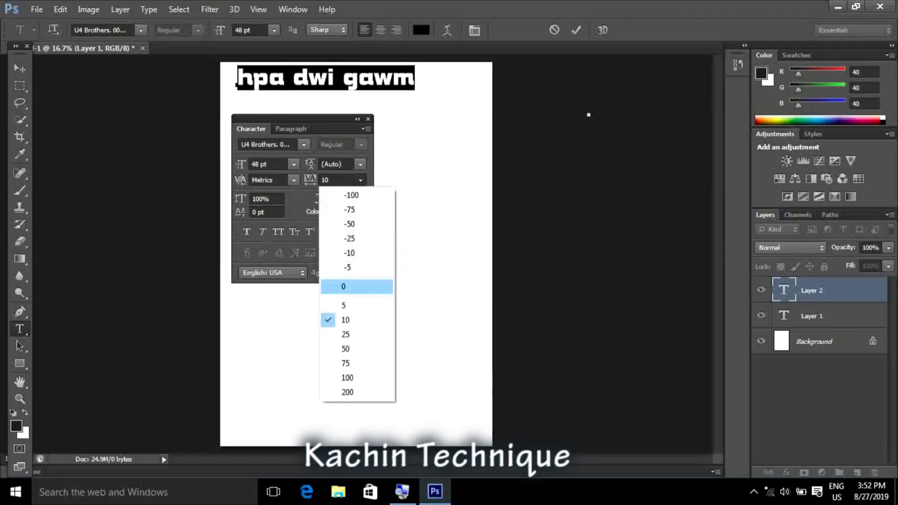
{"action": "left_click", "coordinate": [347, 377]}
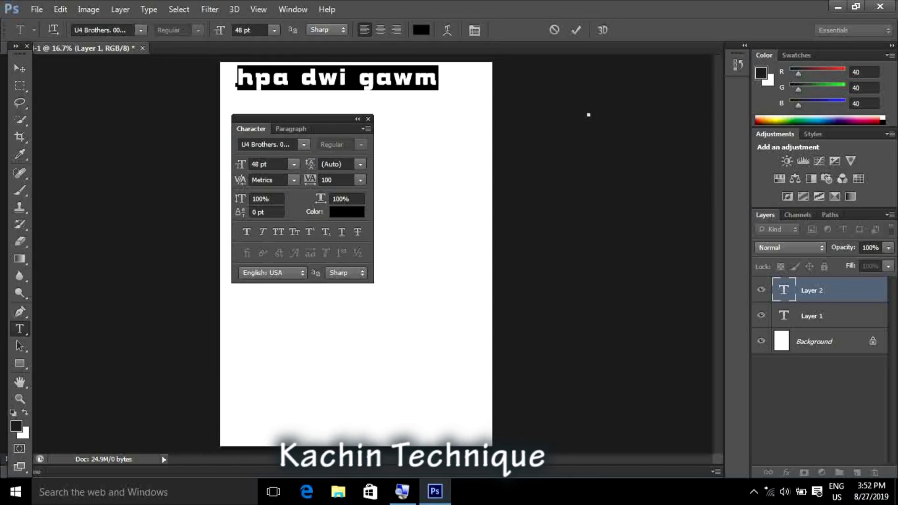
{"action": "left_click", "coordinate": [360, 180]}
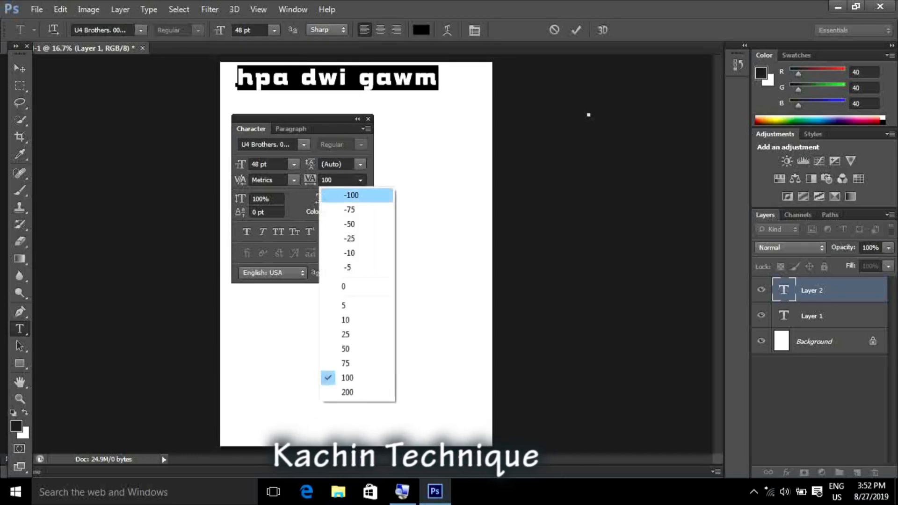
{"action": "left_click", "coordinate": [355, 252]}
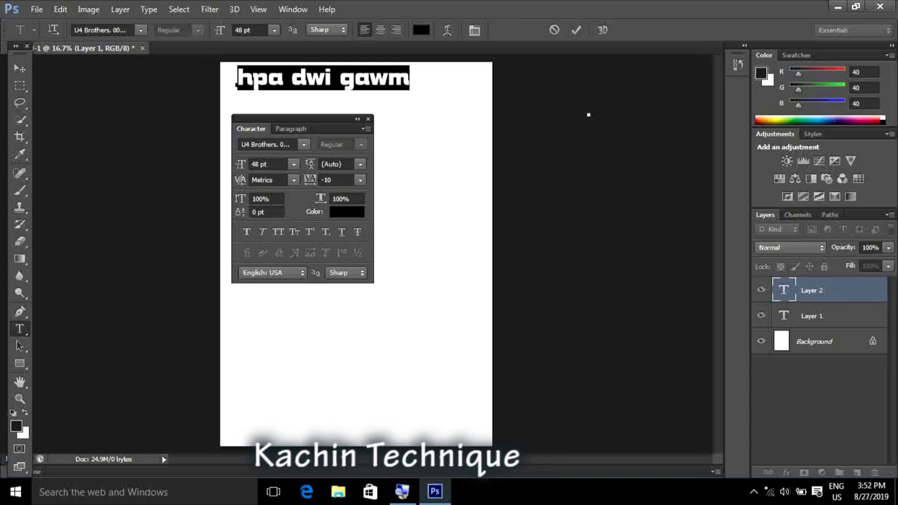
{"action": "left_click", "coordinate": [361, 180]}
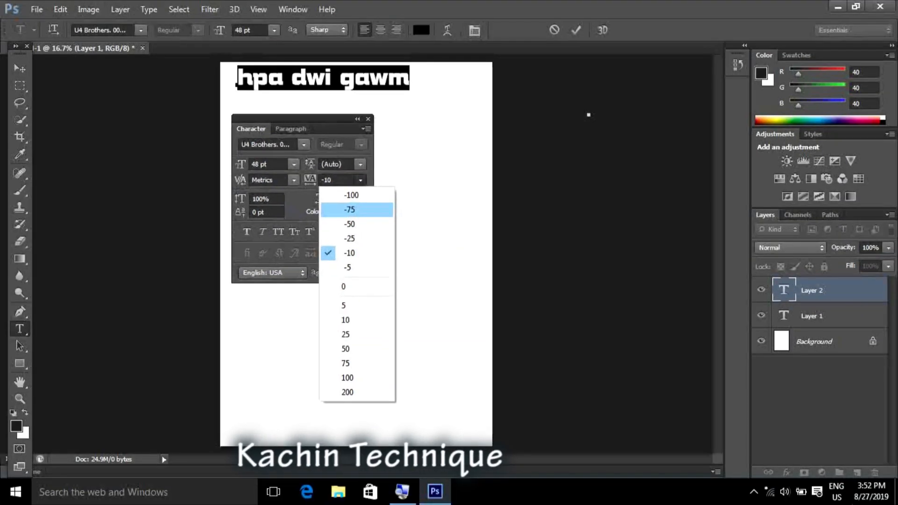
{"action": "left_click", "coordinate": [350, 209]}
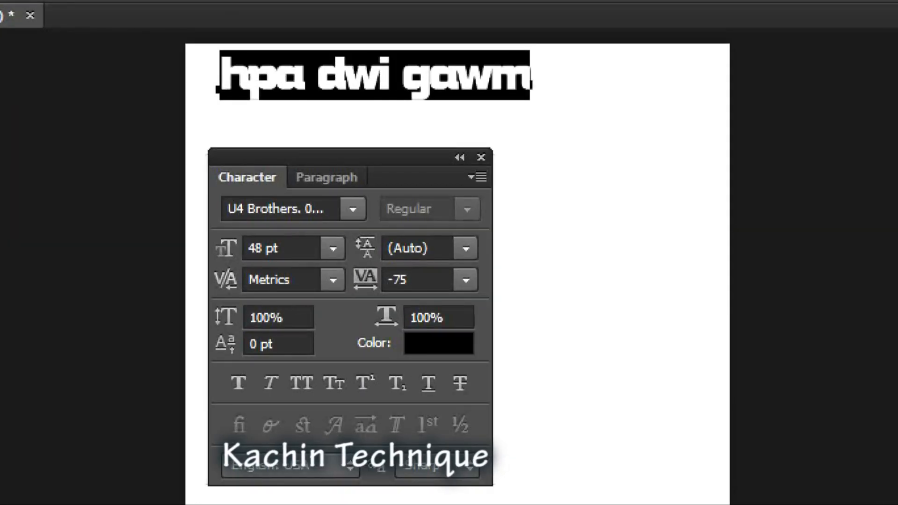
{"action": "left_click", "coordinate": [466, 280]}
{"action": "left_click", "coordinate": [445, 309]}
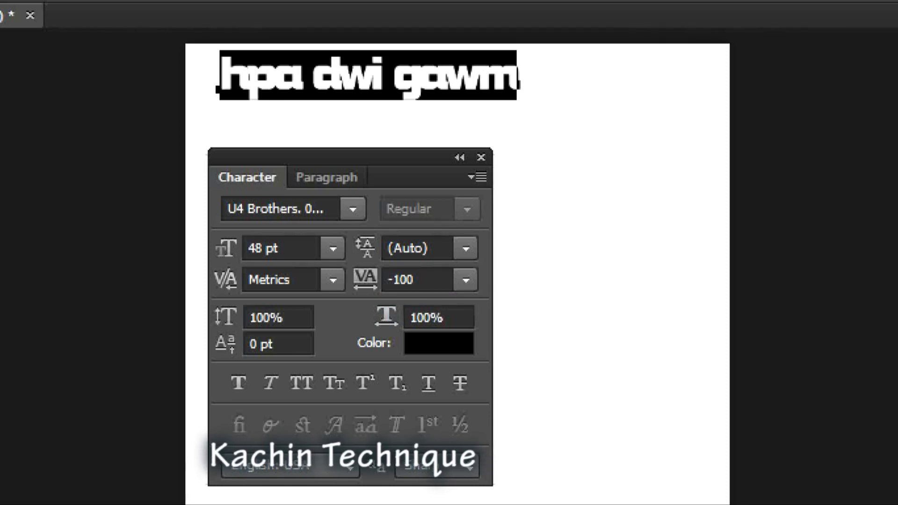
Step: Set the text's tracking to 50 and style it with Faux Bold, Faux Italic and All Caps
{"action": "left_click", "coordinate": [465, 279]}
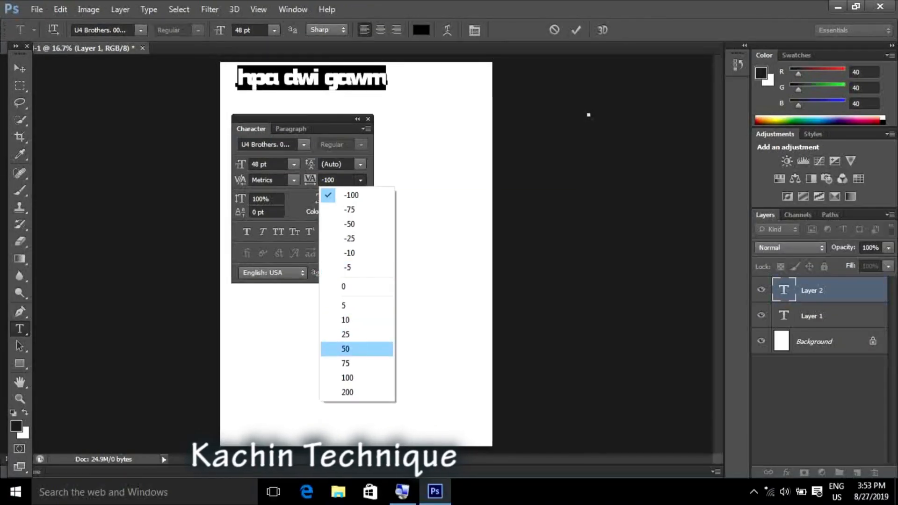
{"action": "left_click", "coordinate": [345, 348]}
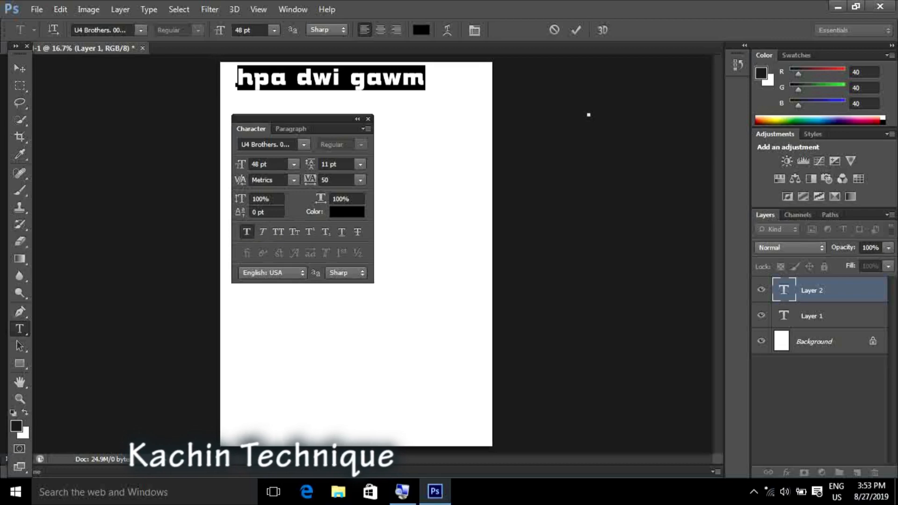
{"action": "left_click", "coordinate": [247, 231]}
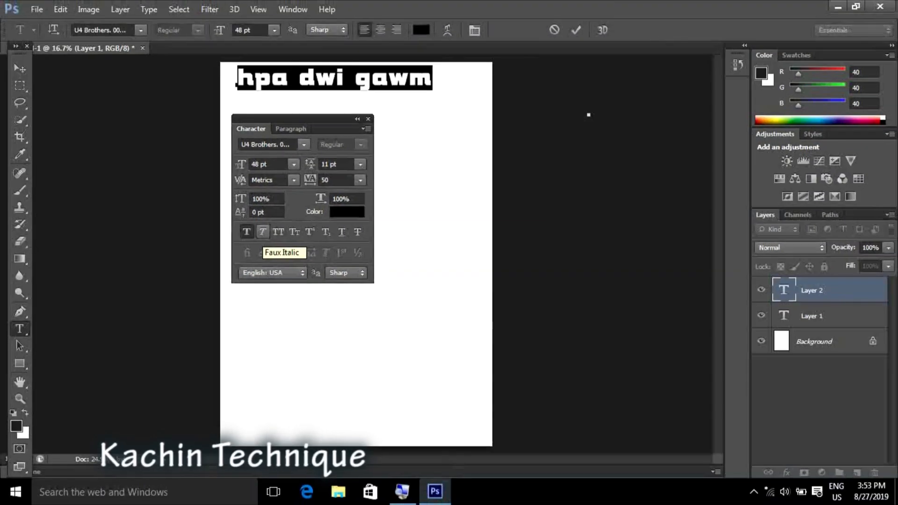
{"action": "left_click", "coordinate": [263, 232]}
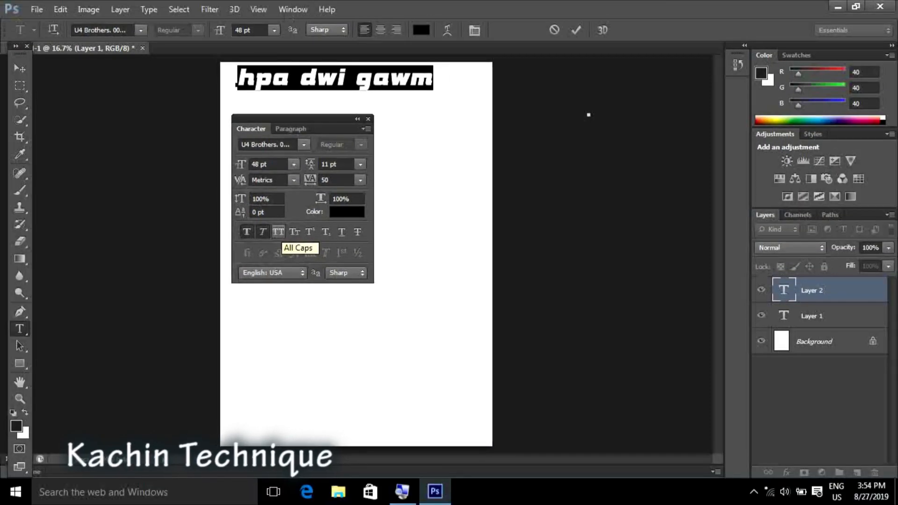
{"action": "left_click", "coordinate": [278, 231]}
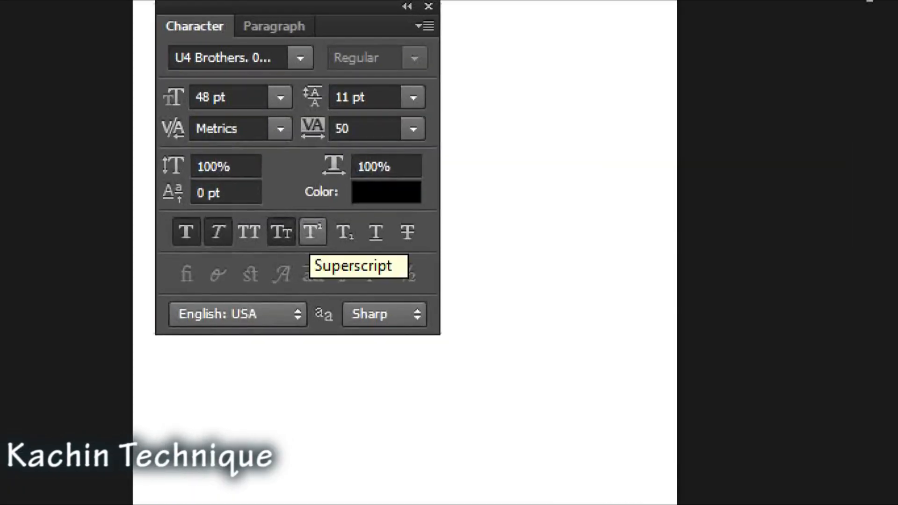
Step: Add a 2 after the closing bracket of the "(hpa dwi gawm)" text and format it as superscript
{"action": "left_click", "coordinate": [313, 232]}
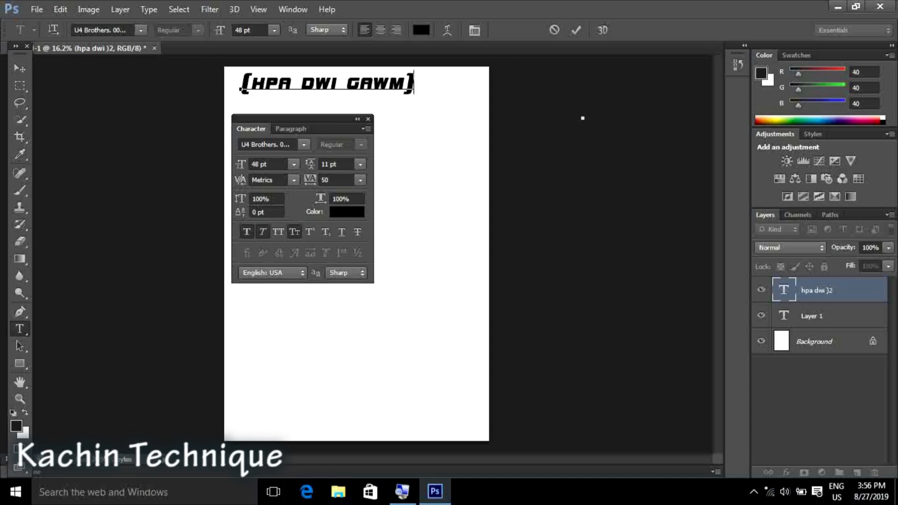
{"action": "type", "text": "2"}
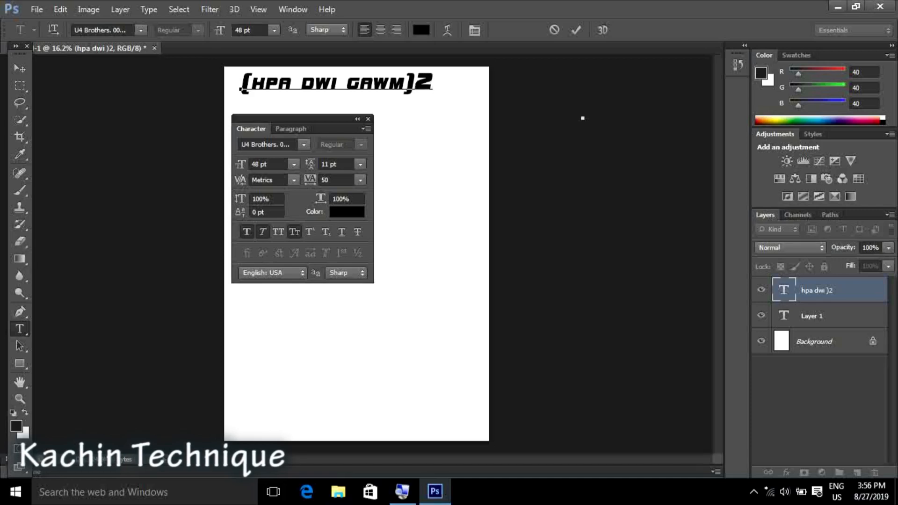
{"action": "key", "text": "Left"}
{"action": "key", "text": "shift+Right"}
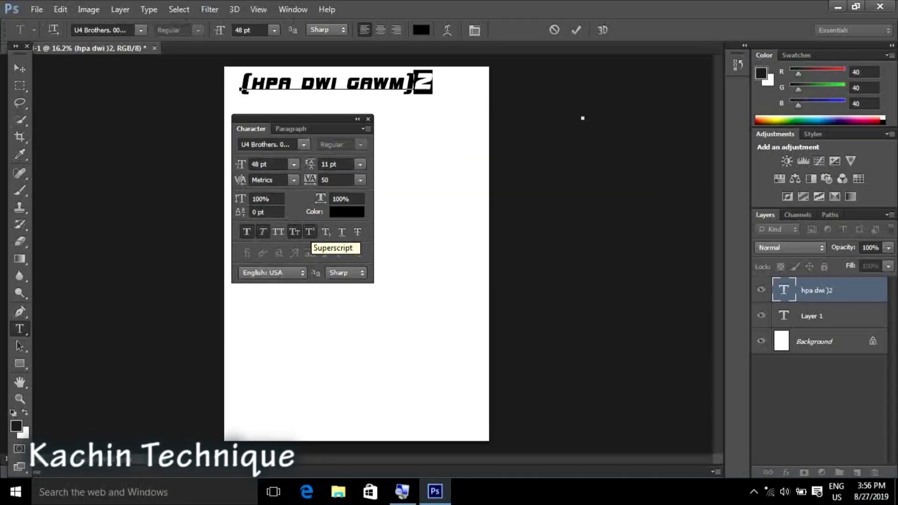
{"action": "left_click", "coordinate": [307, 231]}
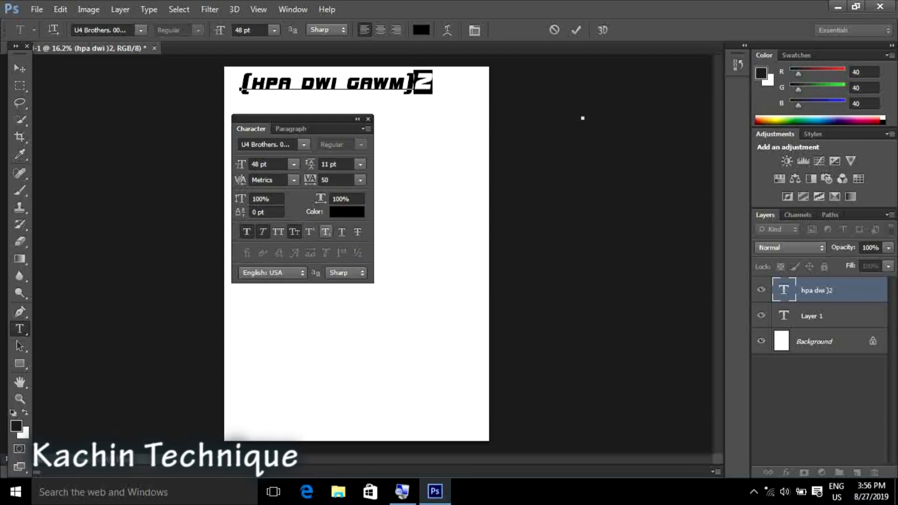
{"action": "left_click", "coordinate": [310, 231]}
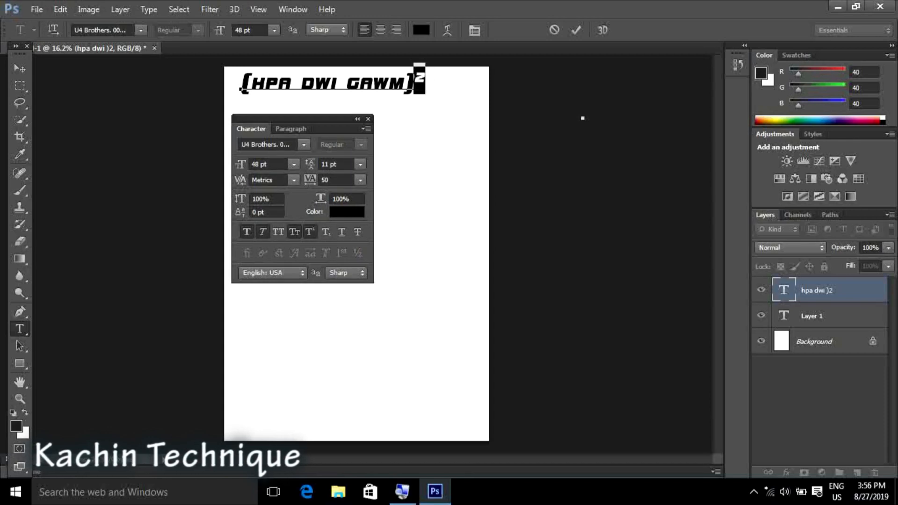
{"action": "left_click", "coordinate": [20, 69]}
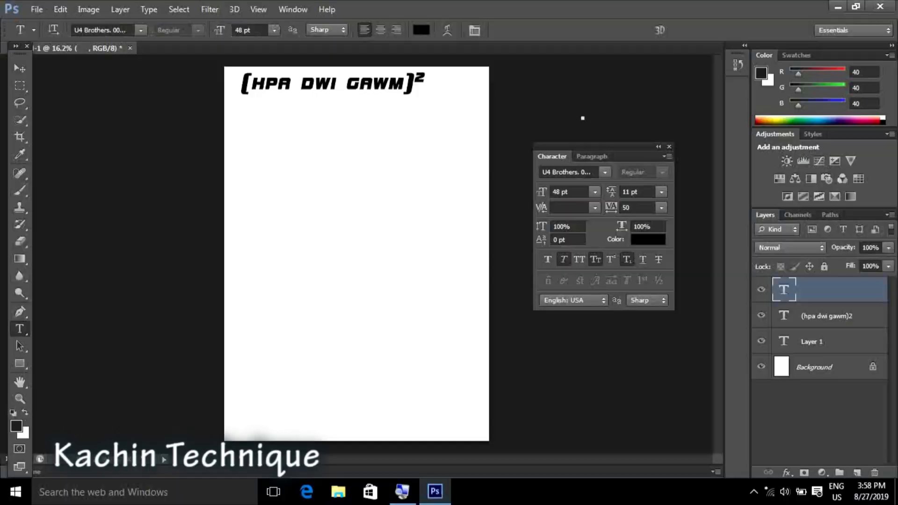
Step: Select the whole "(hpa dwi gawm)2" text and apply Underline to it
{"action": "double_click", "coordinate": [334, 82]}
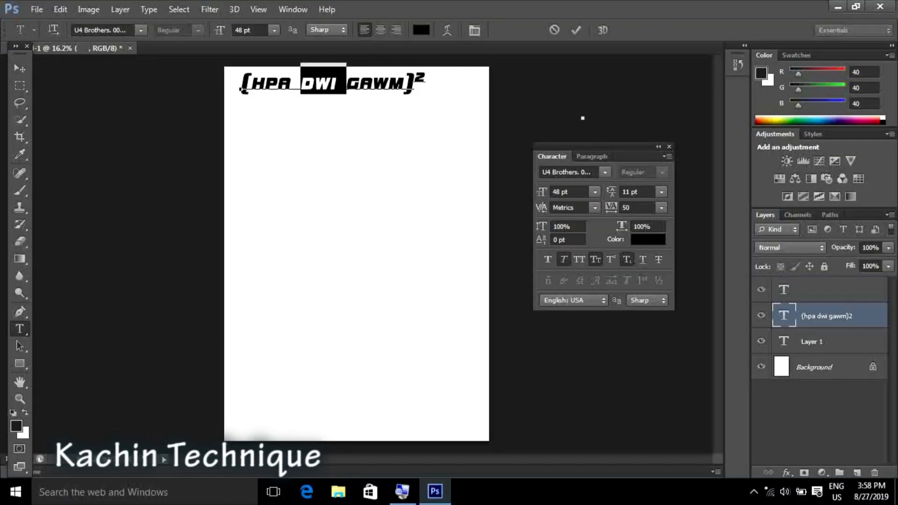
{"action": "key", "text": "ctrl+a"}
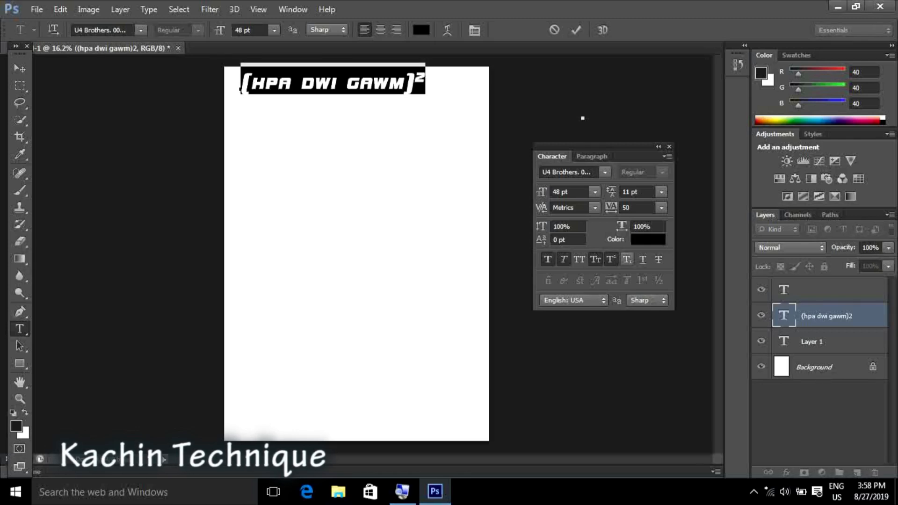
{"action": "left_click", "coordinate": [643, 260]}
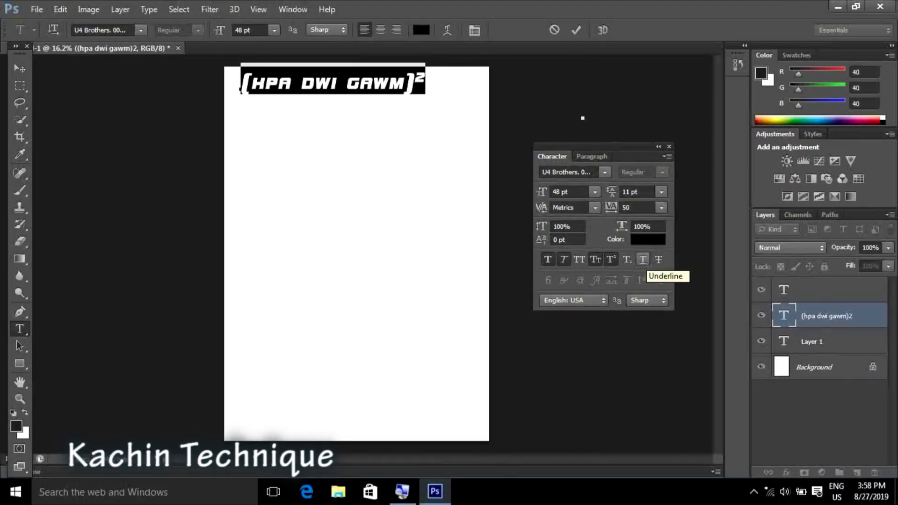
Step: Commit the underlined text, then reselect the whole "(hpa dwi gawm)2" text and remove its Underline
{"action": "left_click", "coordinate": [20, 68]}
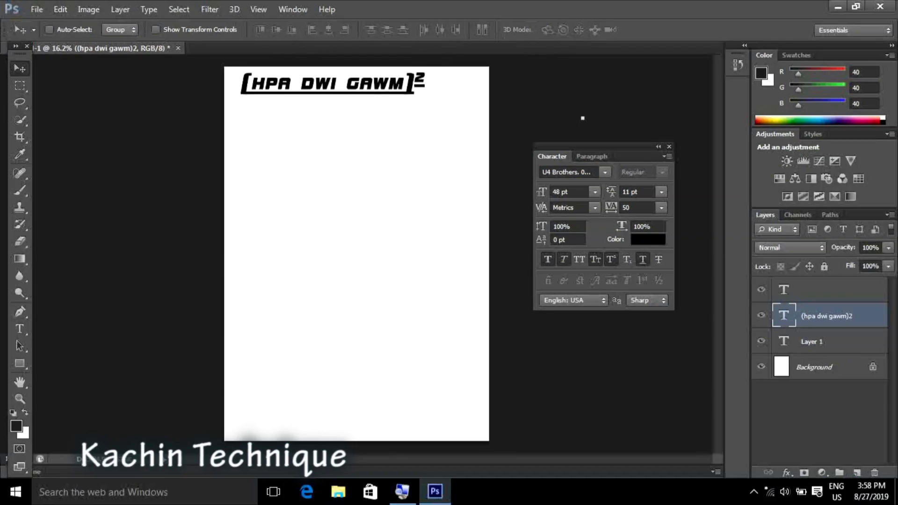
{"action": "left_click", "coordinate": [20, 329]}
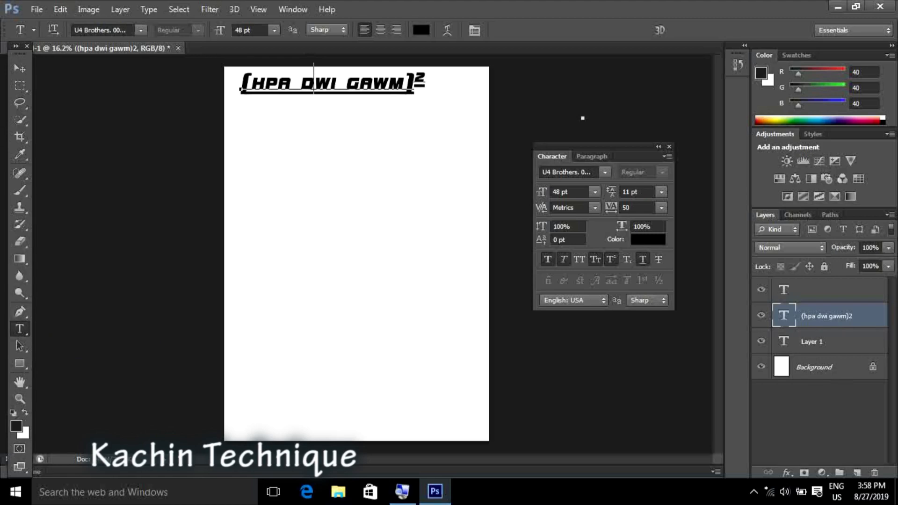
{"action": "left_click", "coordinate": [242, 88]}
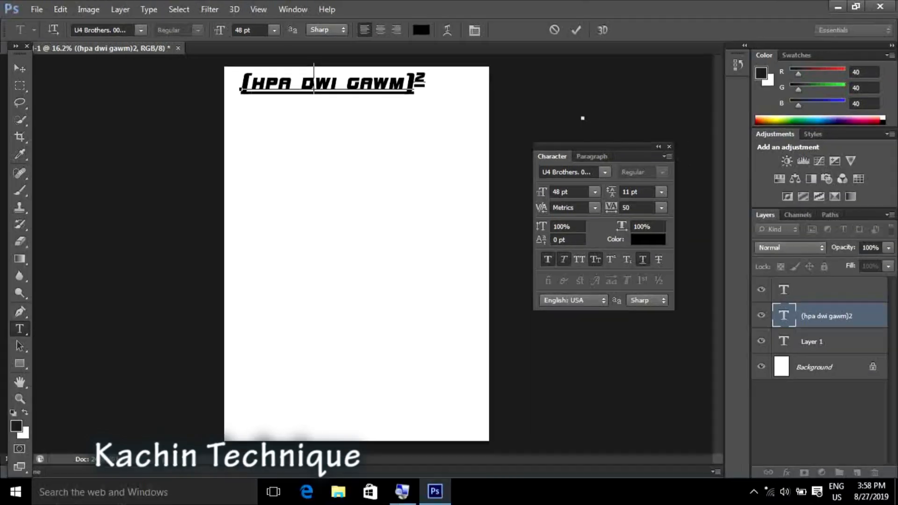
{"action": "key", "text": "ctrl+a"}
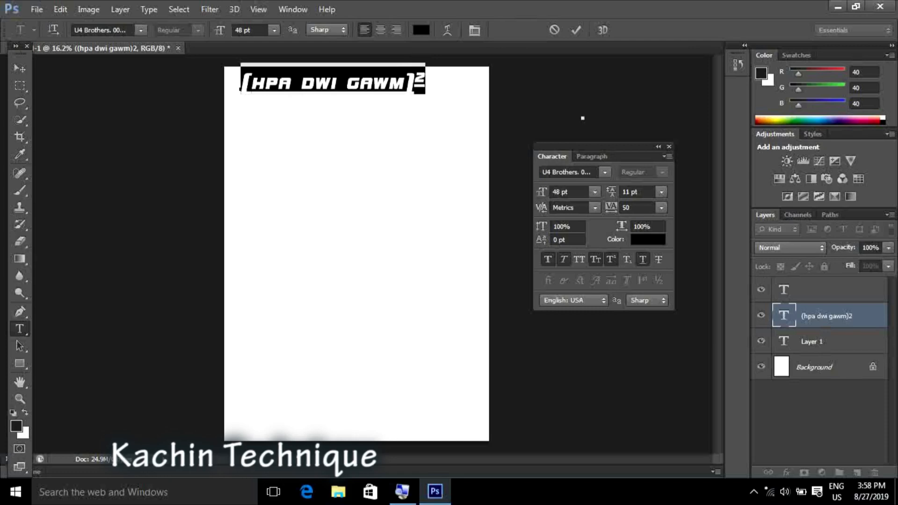
{"action": "left_click", "coordinate": [643, 260]}
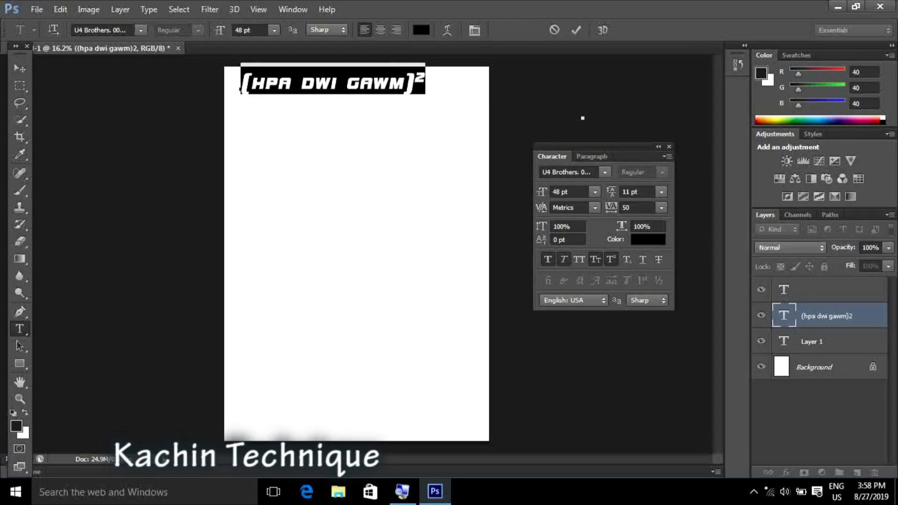
{"action": "left_click", "coordinate": [19, 69]}
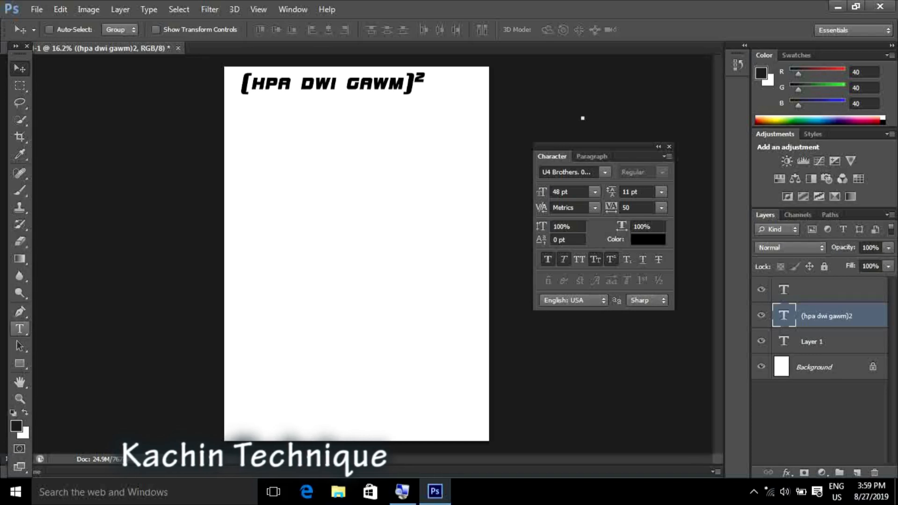
Step: Select the whole "(hpa dwi gawm)2" text and apply Strikethrough to it
{"action": "left_click", "coordinate": [20, 329]}
{"action": "left_click", "coordinate": [345, 83]}
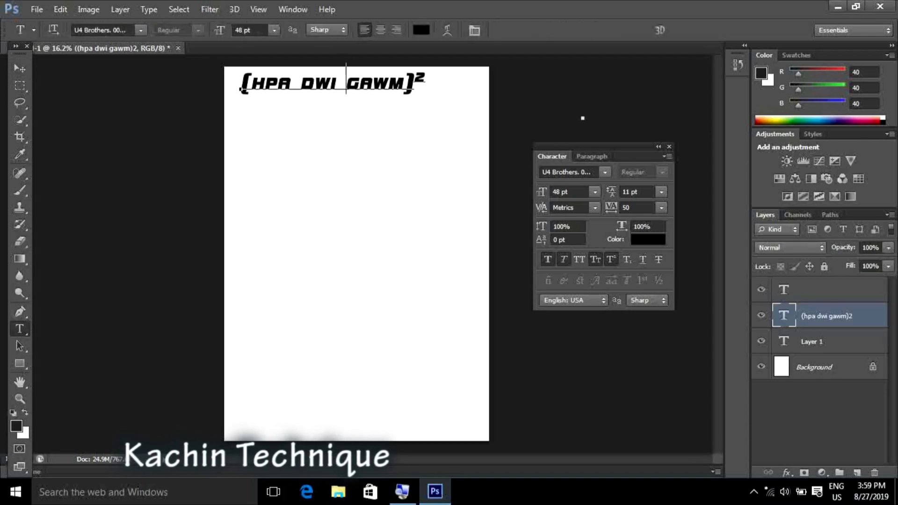
{"action": "key", "text": "ctrl+a"}
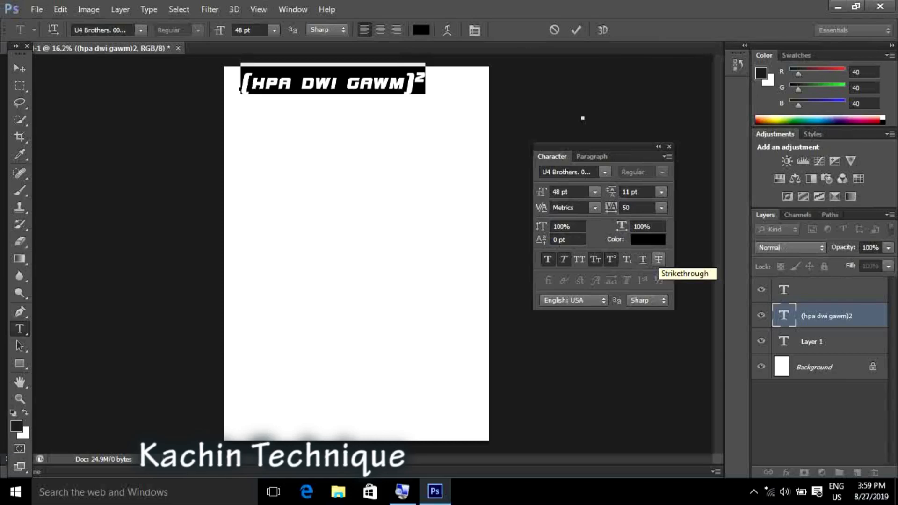
{"action": "left_click", "coordinate": [658, 259]}
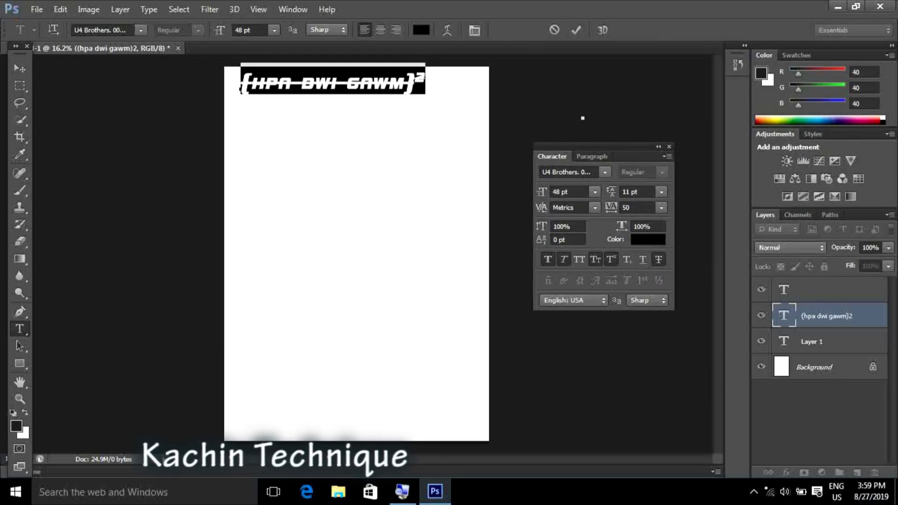
{"action": "left_click", "coordinate": [20, 69]}
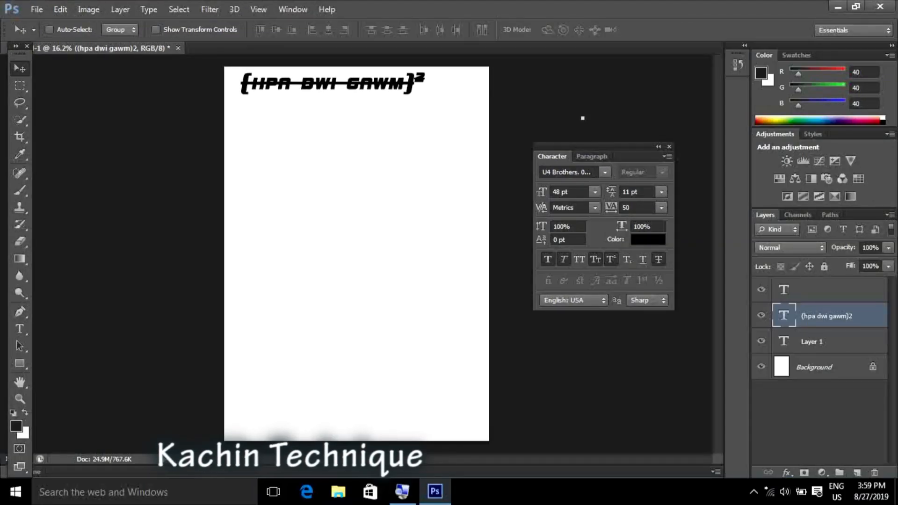
Step: Remove the Strikethrough from the whole "(hpa dwi gawm)2" text and close the Character settings
{"action": "key", "text": "t"}
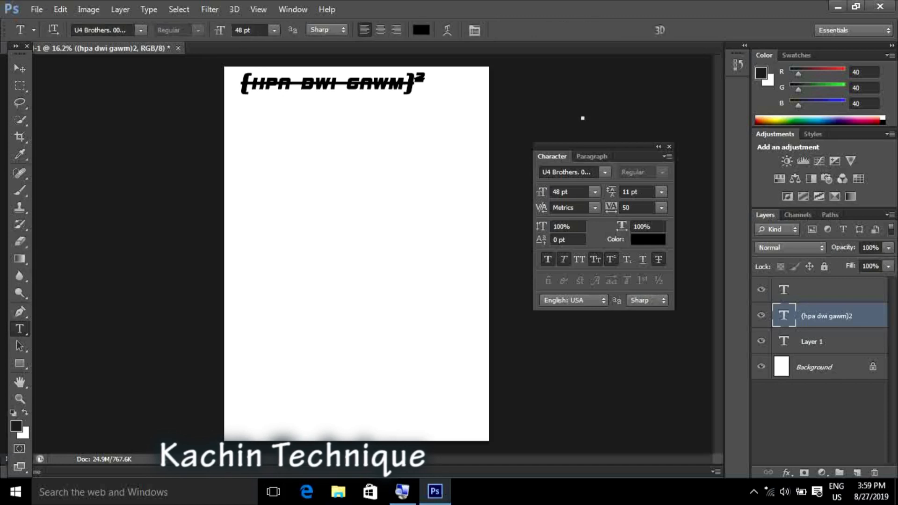
{"action": "double_click", "coordinate": [334, 83]}
{"action": "key", "text": "ctrl+a"}
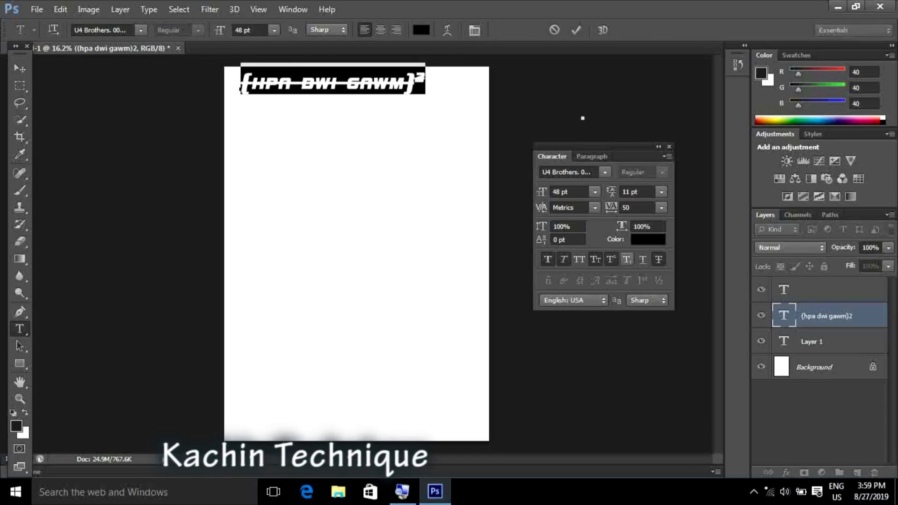
{"action": "left_click", "coordinate": [659, 260]}
{"action": "left_click", "coordinate": [20, 68]}
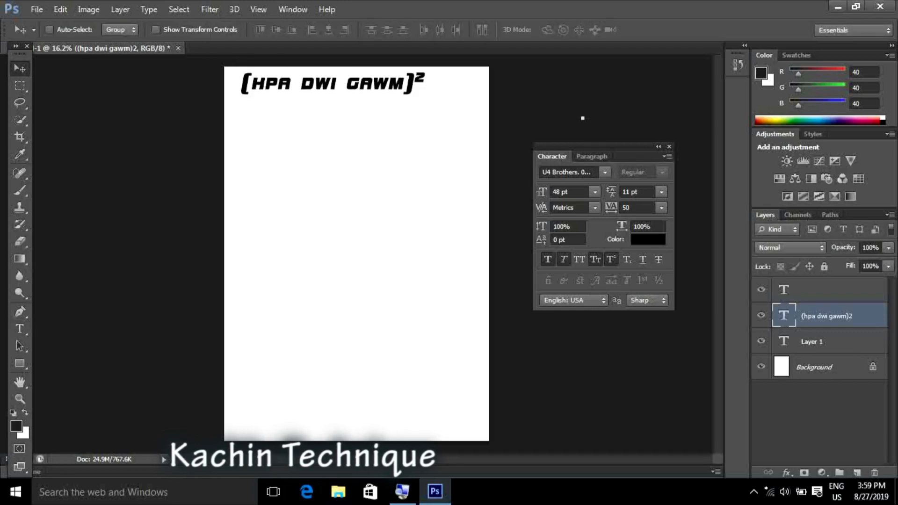
{"action": "left_click", "coordinate": [669, 147]}
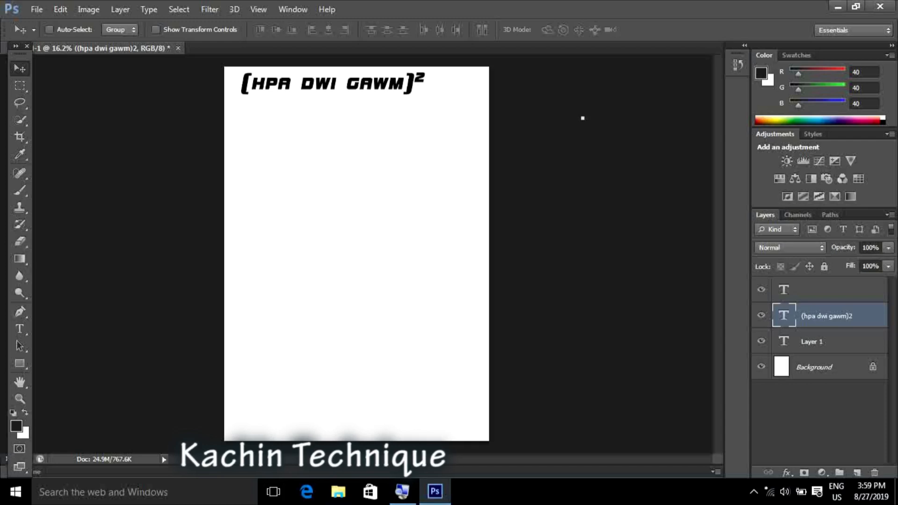
Step: Open the mug photo IMG_9708 from the Photo folder inside Zapya in the Documents library
{"action": "key", "text": "ctrl+o"}
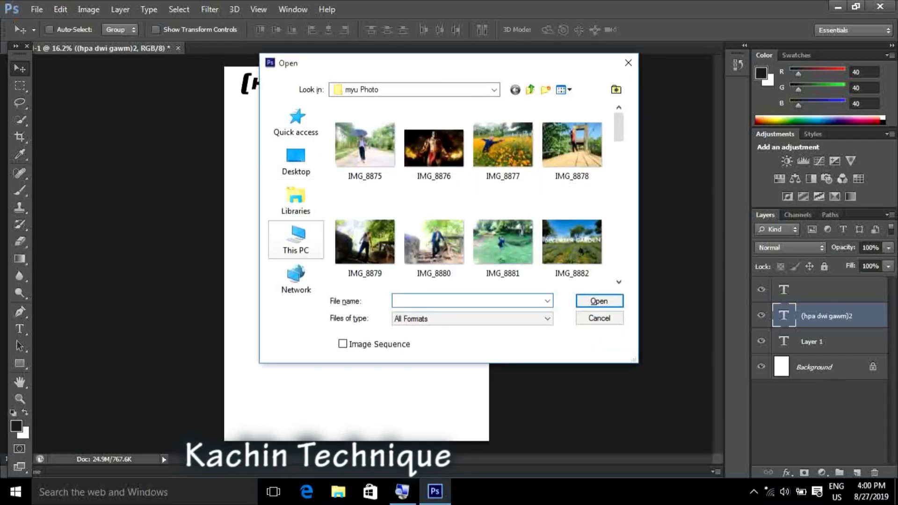
{"action": "left_click", "coordinate": [296, 200]}
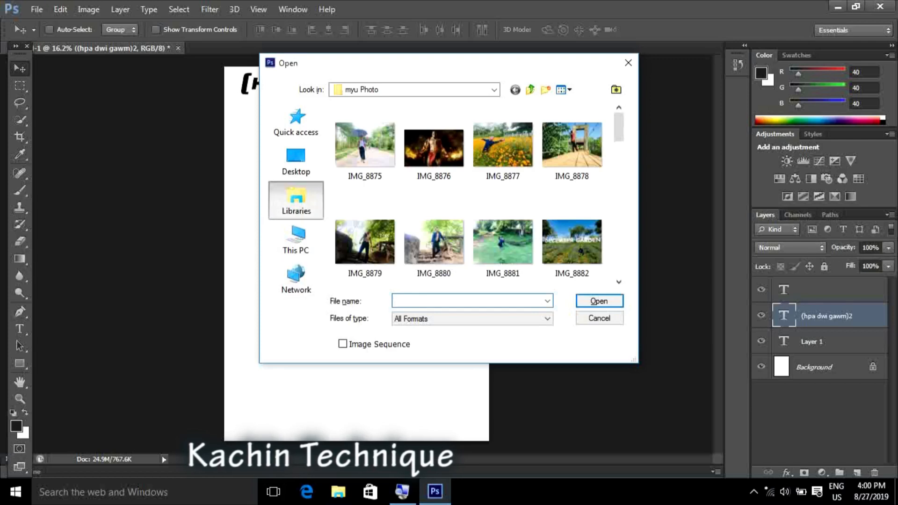
{"action": "double_click", "coordinate": [533, 122]}
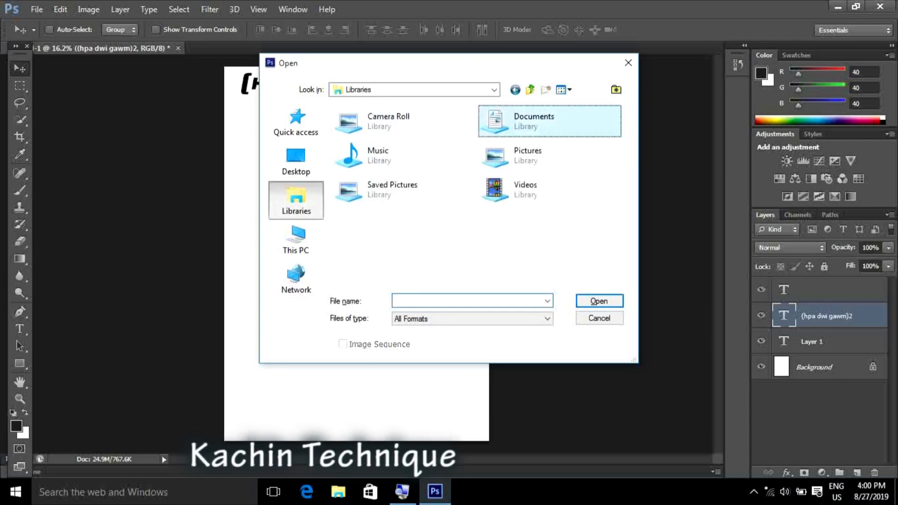
{"action": "scroll", "coordinate": [481, 197], "scroll_direction": "down", "scroll_amount": 5}
{"action": "scroll", "coordinate": [482, 197], "scroll_direction": "up", "scroll_amount": 5}
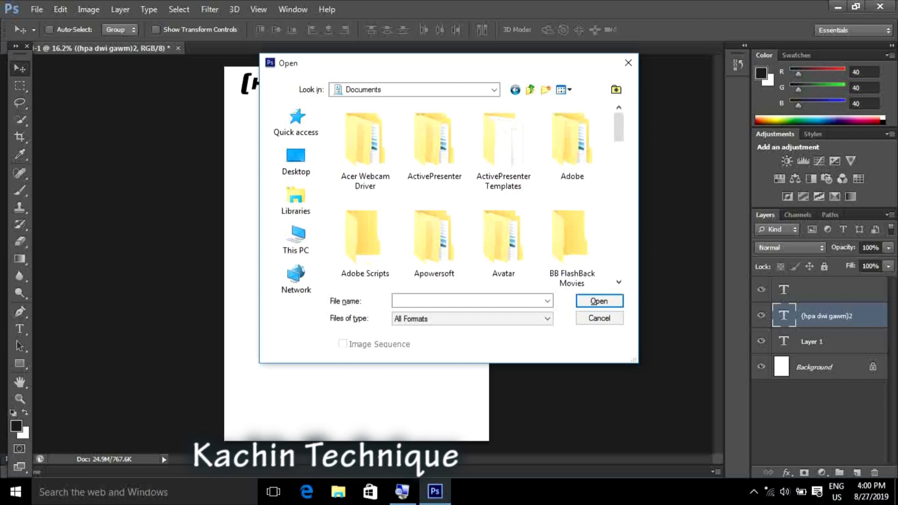
{"action": "scroll", "coordinate": [482, 196], "scroll_direction": "down", "scroll_amount": 15}
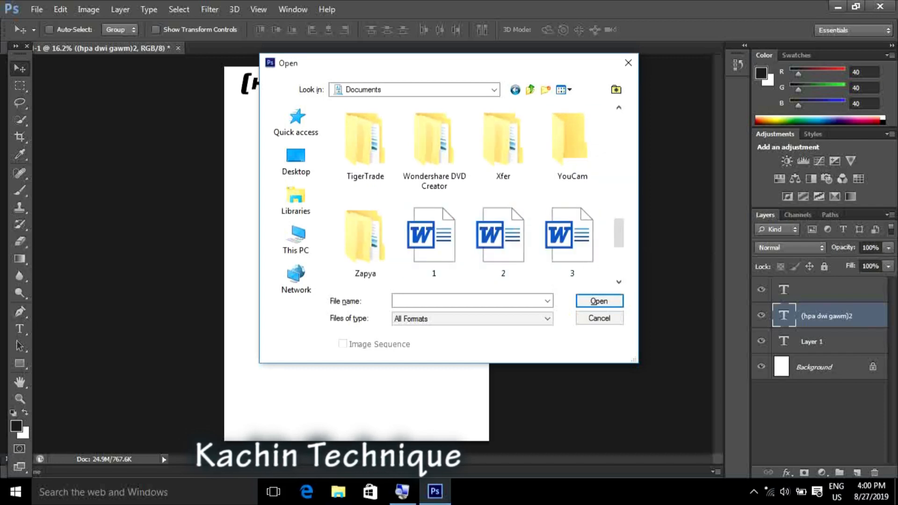
{"action": "double_click", "coordinate": [365, 239]}
{"action": "scroll", "coordinate": [478, 196], "scroll_direction": "down", "scroll_amount": 2}
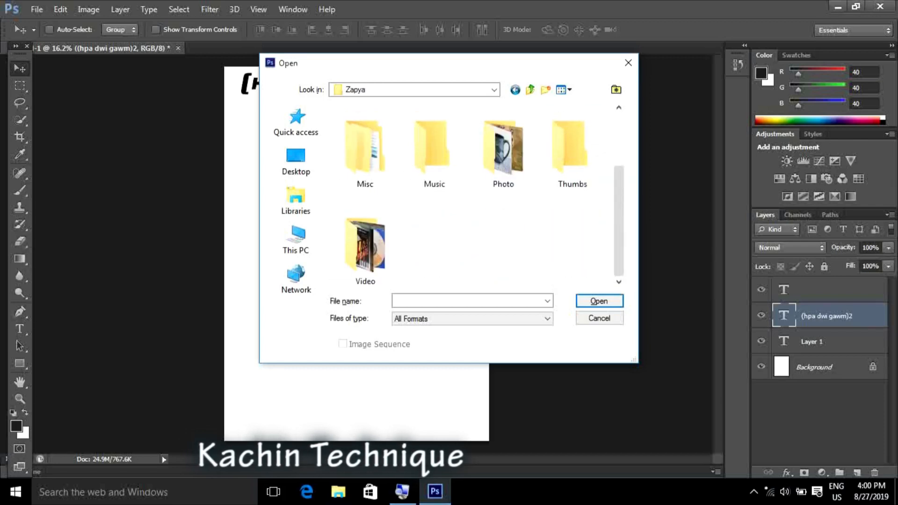
{"action": "double_click", "coordinate": [504, 154]}
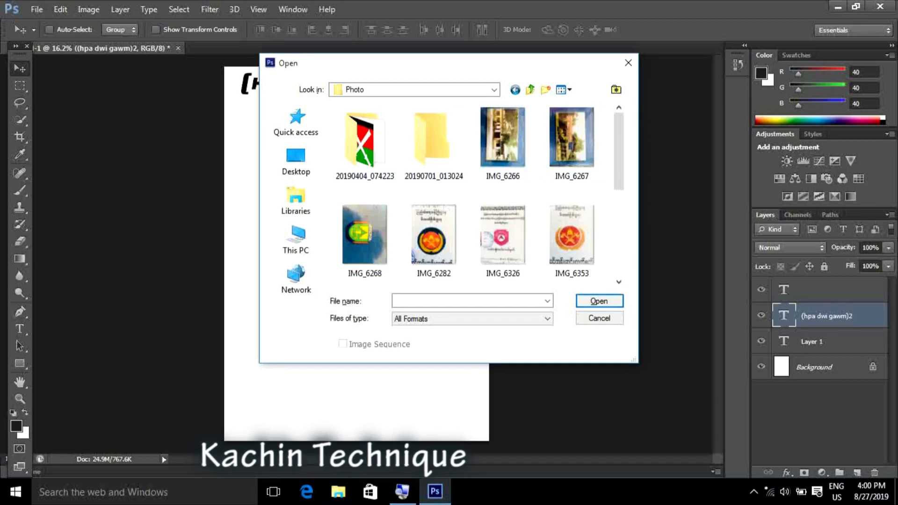
{"action": "scroll", "coordinate": [477, 196], "scroll_direction": "down", "scroll_amount": 3}
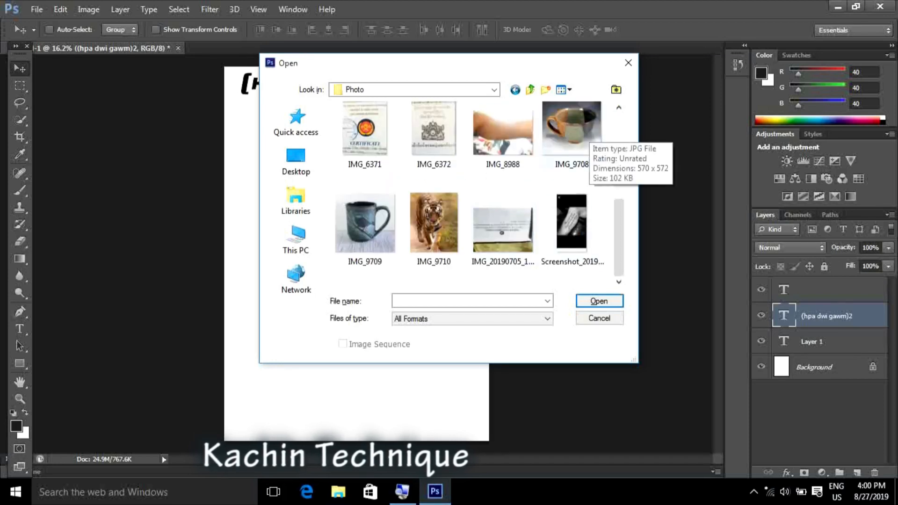
{"action": "left_click", "coordinate": [587, 133]}
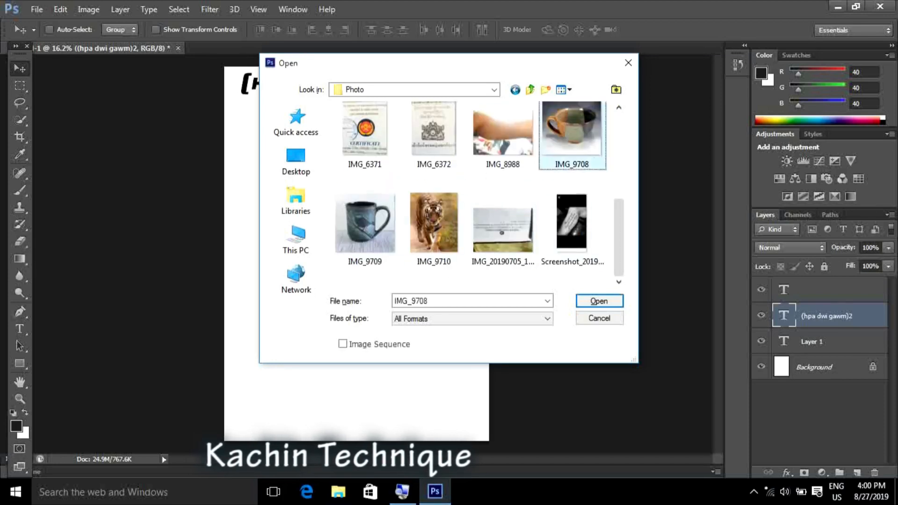
{"action": "double_click", "coordinate": [582, 117]}
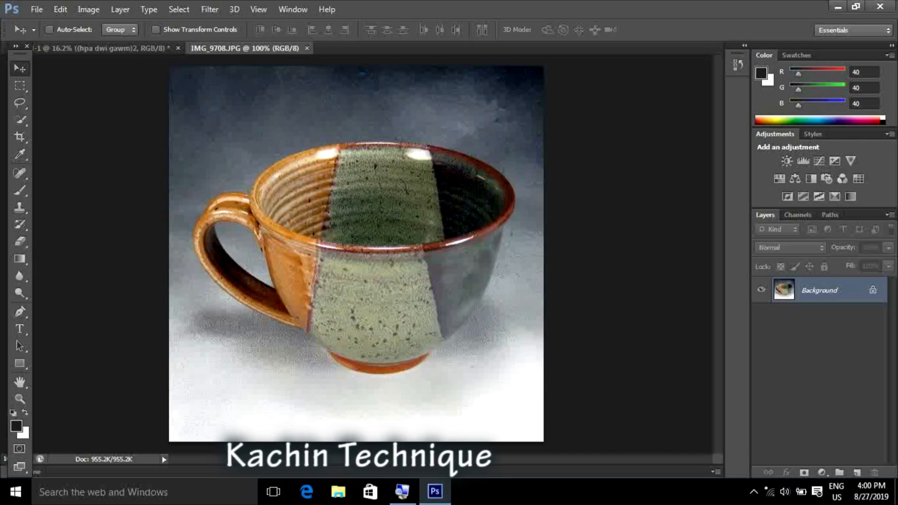
Step: In the text document, draw a closed Pen path, make it a new anti-aliased selection with 0 pixels feather, and deselect it
{"action": "key", "text": "ctrl+Tab"}
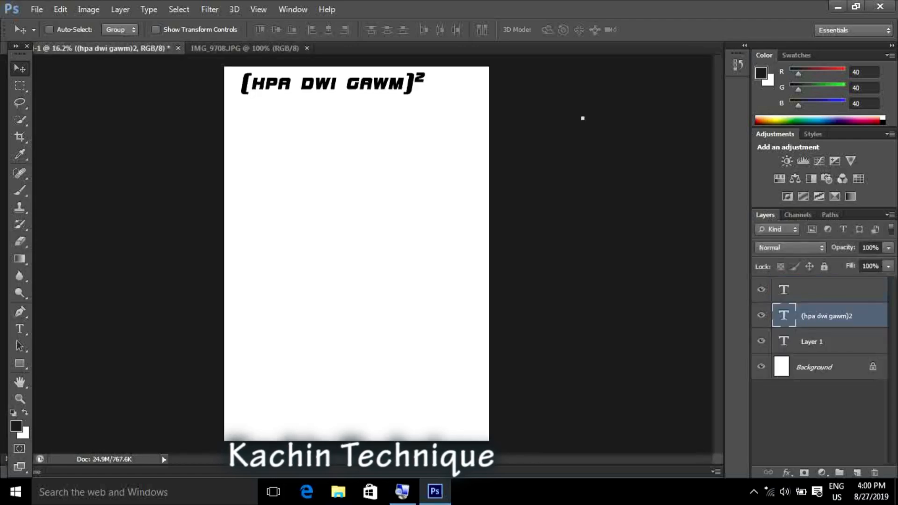
{"action": "left_click", "coordinate": [20, 312]}
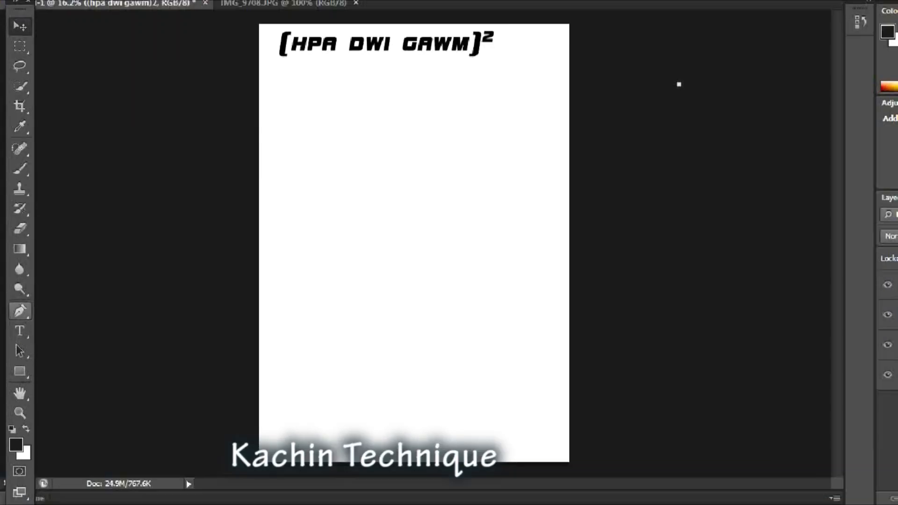
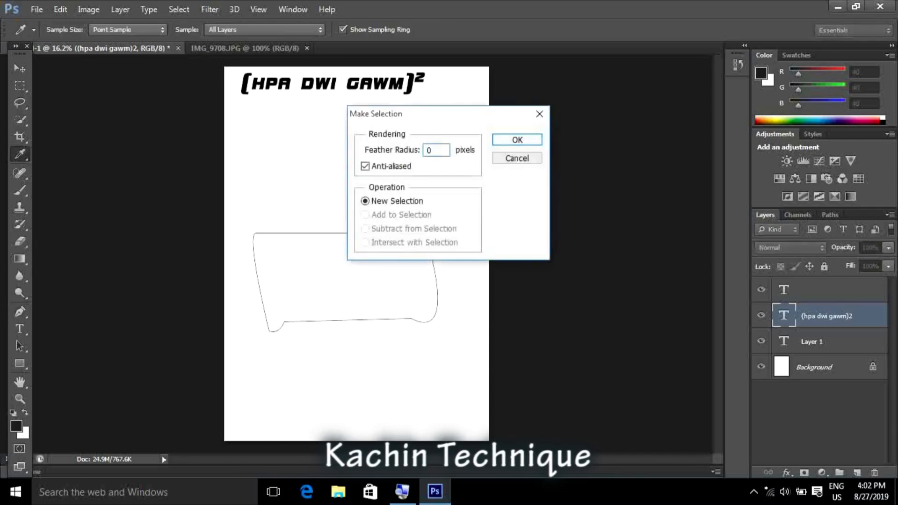
{"action": "left_click", "coordinate": [517, 140]}
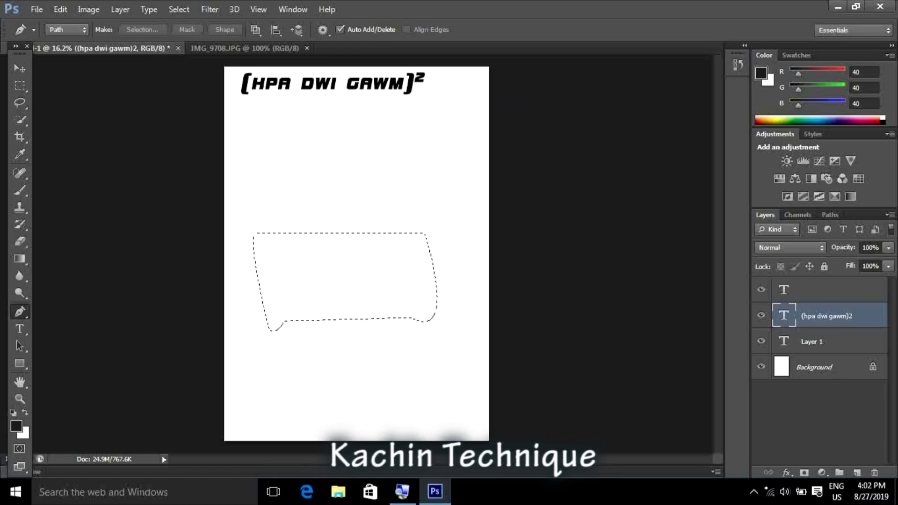
{"action": "key", "text": "ctrl+d"}
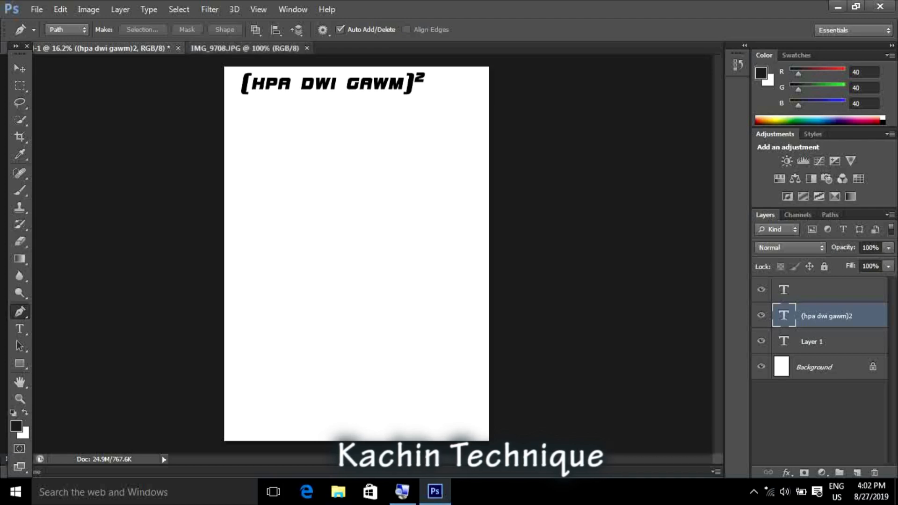
Step: In the mug photo, start a Pen path on the handle's outer edge and curve it over the handle's top to the rim
{"action": "left_click", "coordinate": [245, 48]}
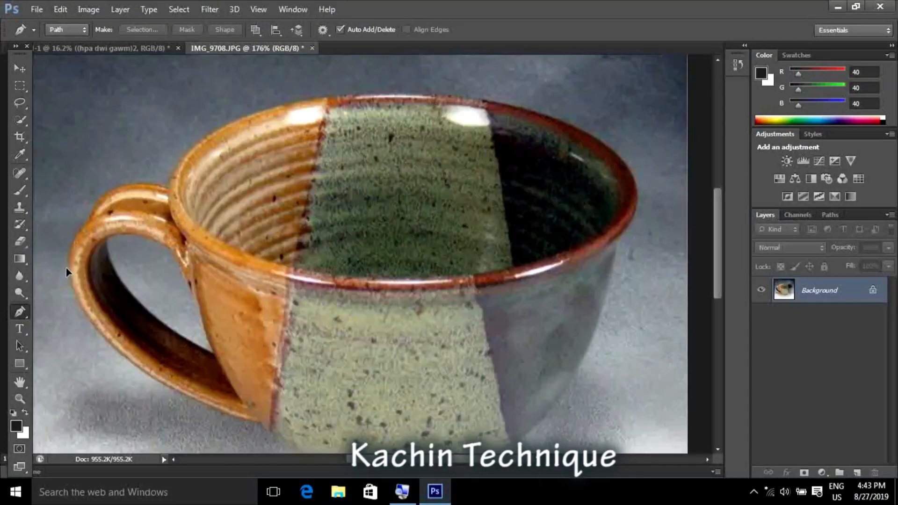
{"action": "left_click", "coordinate": [66, 265]}
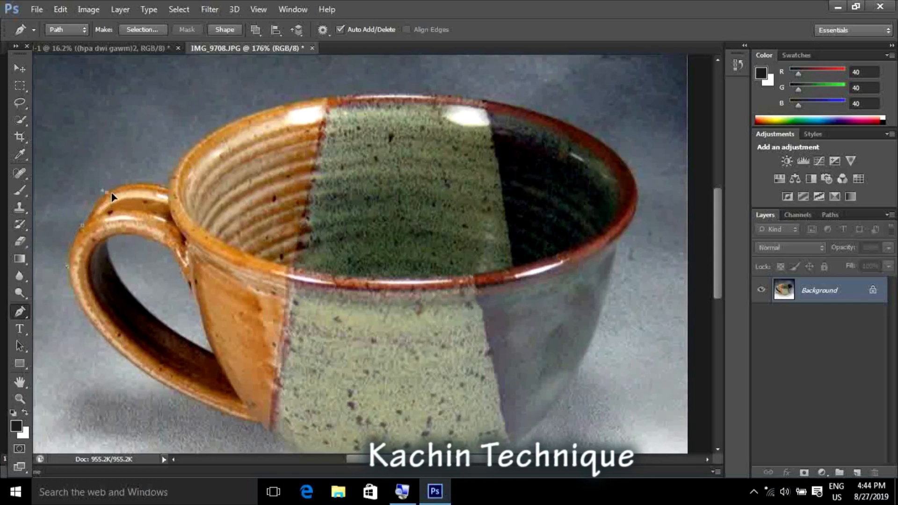
{"action": "left_click_drag", "start_coordinate": [106, 192], "coordinate": [114, 194]}
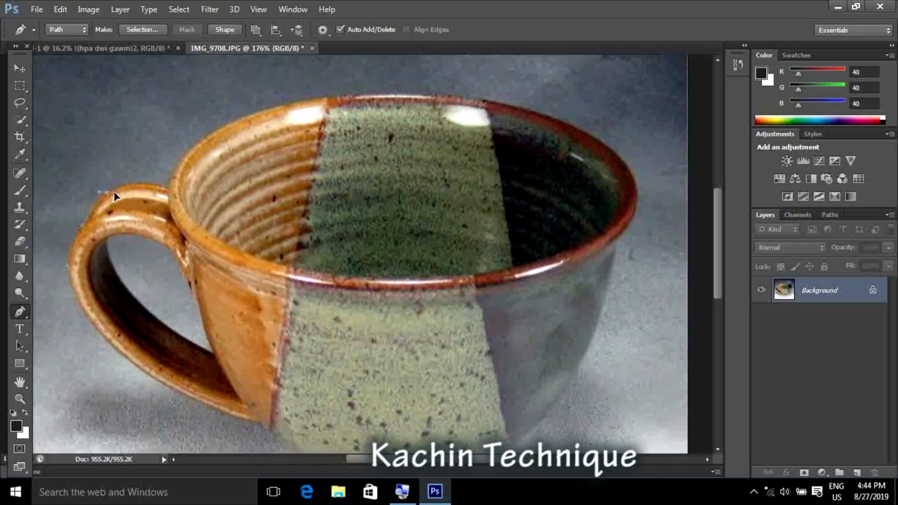
{"action": "mouse_move", "coordinate": [114, 192]}
{"action": "left_mouse_down"}
{"action": "mouse_move", "coordinate": [116, 185]}
{"action": "mouse_move", "coordinate": [118, 194]}
{"action": "left_mouse_up"}
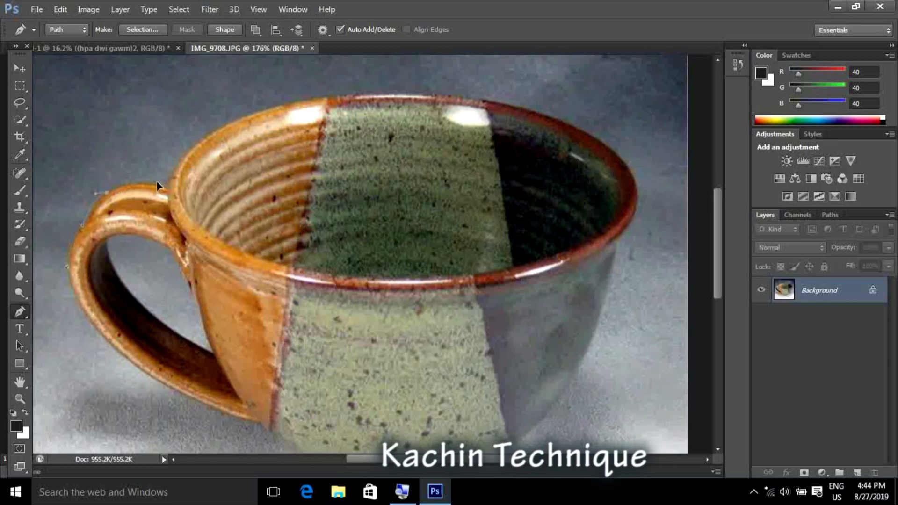
{"action": "left_click_drag", "start_coordinate": [167, 186], "coordinate": [214, 203]}
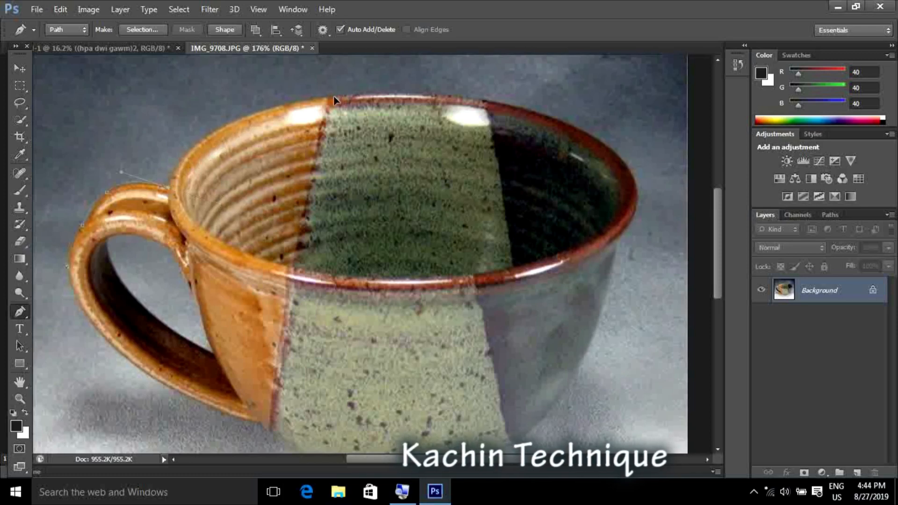
Step: Continue the path with a curve along the left part of the mug's back rim and remove the anchor's outgoing handle
{"action": "left_click_drag", "start_coordinate": [329, 98], "coordinate": [487, 80]}
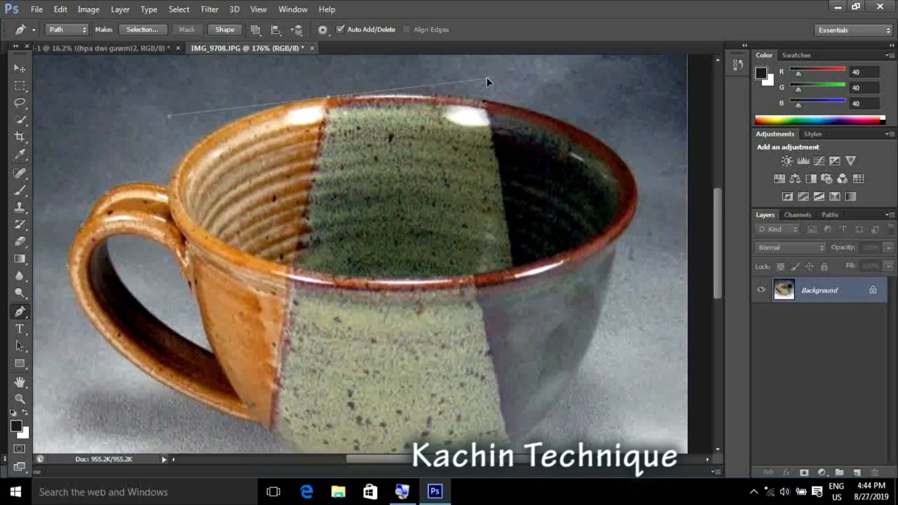
{"action": "mouse_move", "coordinate": [487, 82]}
{"action": "left_mouse_down"}
{"action": "mouse_move", "coordinate": [472, 84]}
{"action": "mouse_move", "coordinate": [482, 86]}
{"action": "left_mouse_up"}
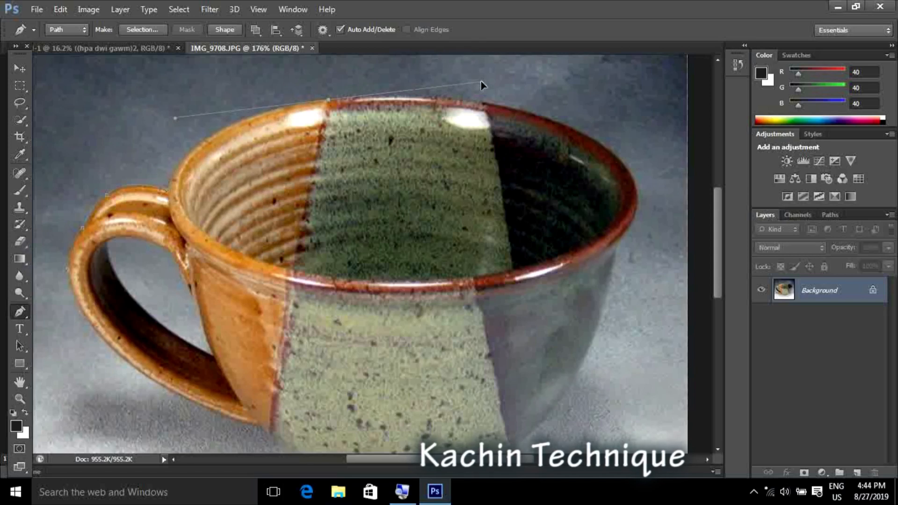
{"action": "left_click_drag", "start_coordinate": [481, 83], "coordinate": [481, 83]}
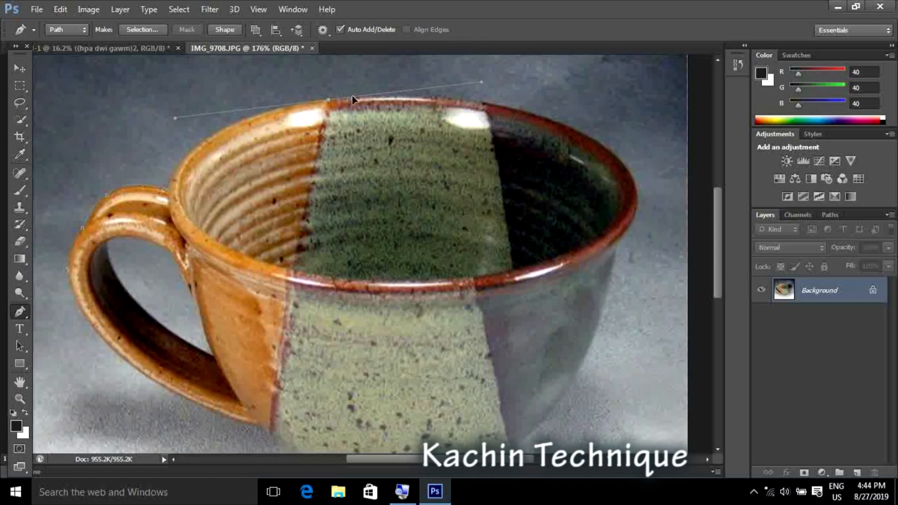
{"action": "left_click", "coordinate": [329, 98], "text": "alt"}
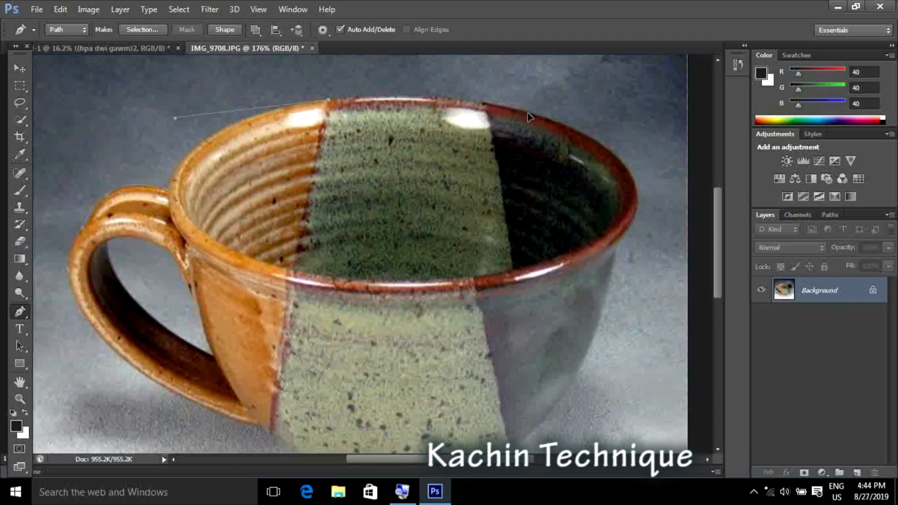
Step: Trace the right part of the back rim and its outer right edge with curved anchors, removing each outgoing direction handle
{"action": "left_click_drag", "start_coordinate": [532, 114], "coordinate": [609, 148]}
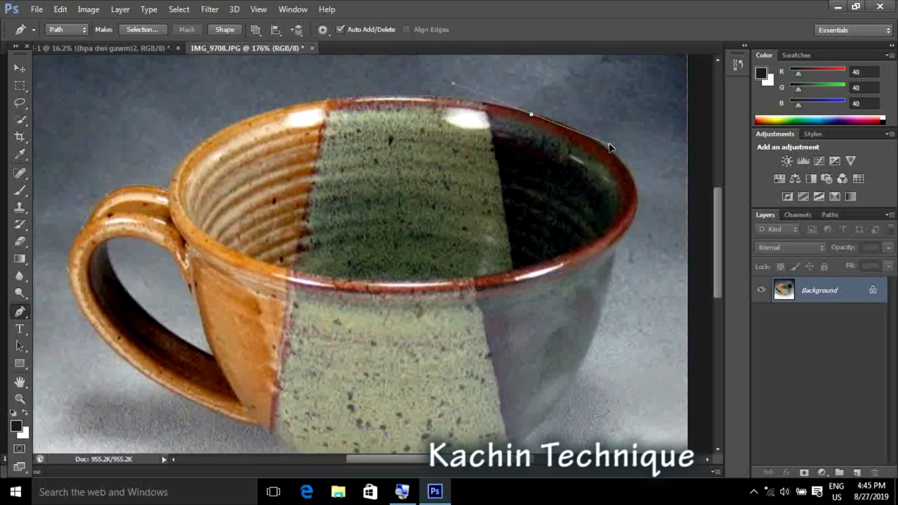
{"action": "left_click", "coordinate": [610, 144]}
{"action": "key", "text": "ctrl+z"}
{"action": "left_click", "coordinate": [531, 115], "text": "alt"}
{"action": "left_click_drag", "start_coordinate": [636, 186], "coordinate": [637, 236]}
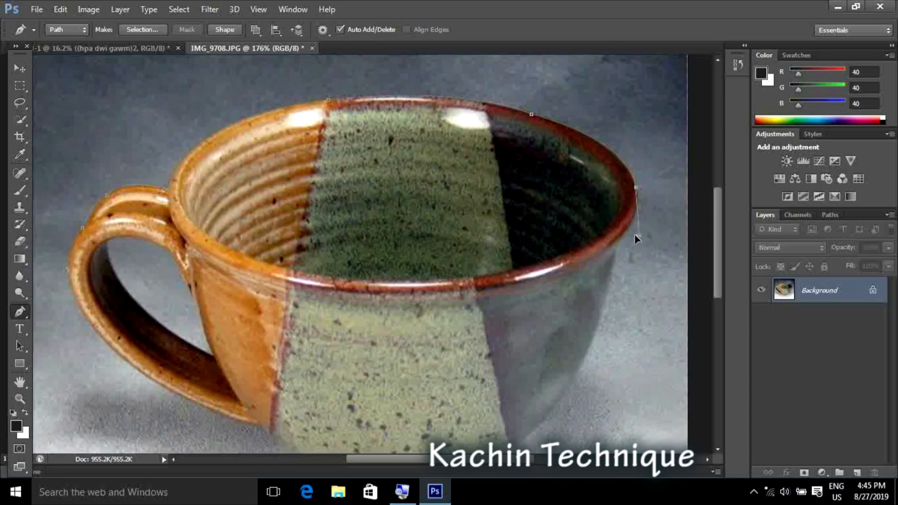
{"action": "left_click", "coordinate": [633, 186]}
{"action": "left_click", "coordinate": [635, 187], "text": "alt"}
{"action": "left_click_drag", "start_coordinate": [619, 238], "coordinate": [594, 268]}
{"action": "left_click", "coordinate": [621, 237], "text": "alt"}
Step: Trace the mug body's right side down to the foot and along the foot's right curve
{"action": "scroll", "coordinate": [588, 349], "scroll_direction": "down", "scroll_amount": 4}
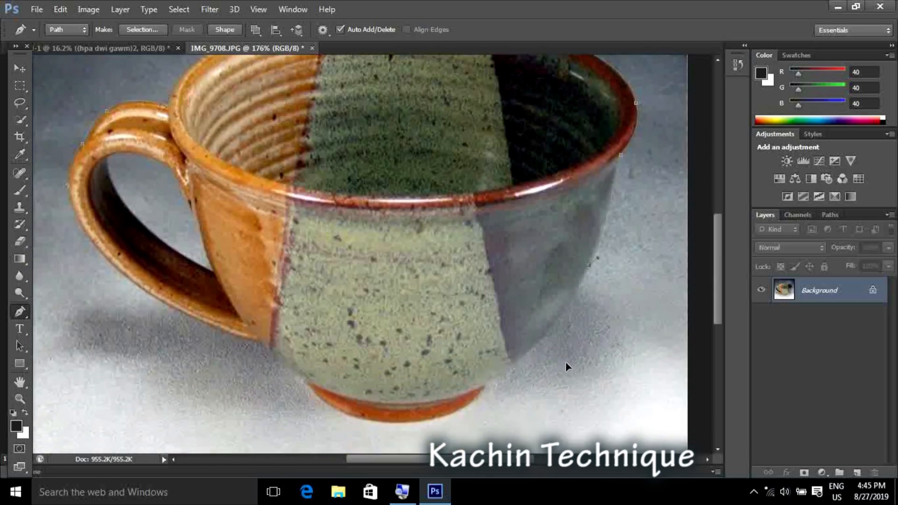
{"action": "scroll", "coordinate": [564, 361], "scroll_direction": "down", "scroll_amount": 1}
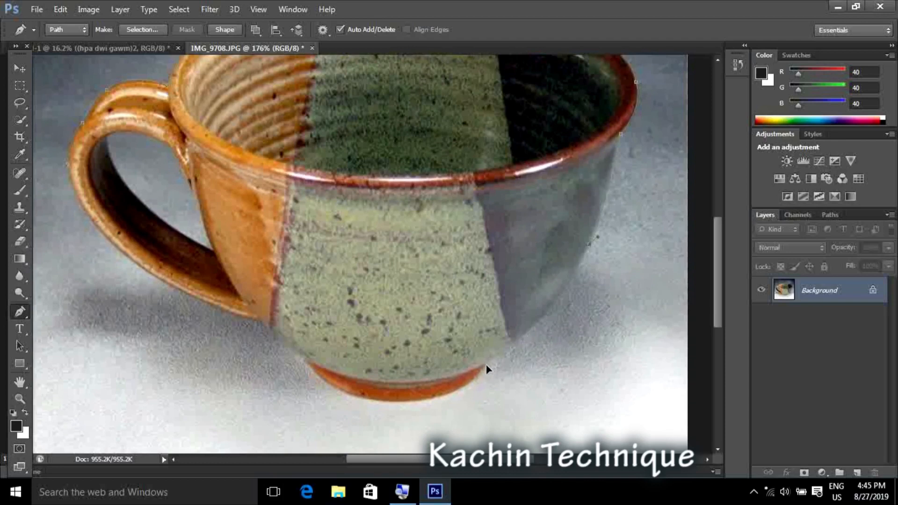
{"action": "left_click_drag", "start_coordinate": [488, 361], "coordinate": [426, 388]}
{"action": "left_click", "coordinate": [418, 401]}
{"action": "left_click_drag", "start_coordinate": [478, 381], "coordinate": [412, 420]}
{"action": "left_click", "coordinate": [451, 391], "text": "alt"}
Step: Trace the foot's left part and the handle's lower outer edge, and close the path at its starting anchor
{"action": "left_click_drag", "start_coordinate": [389, 461], "coordinate": [367, 443]}
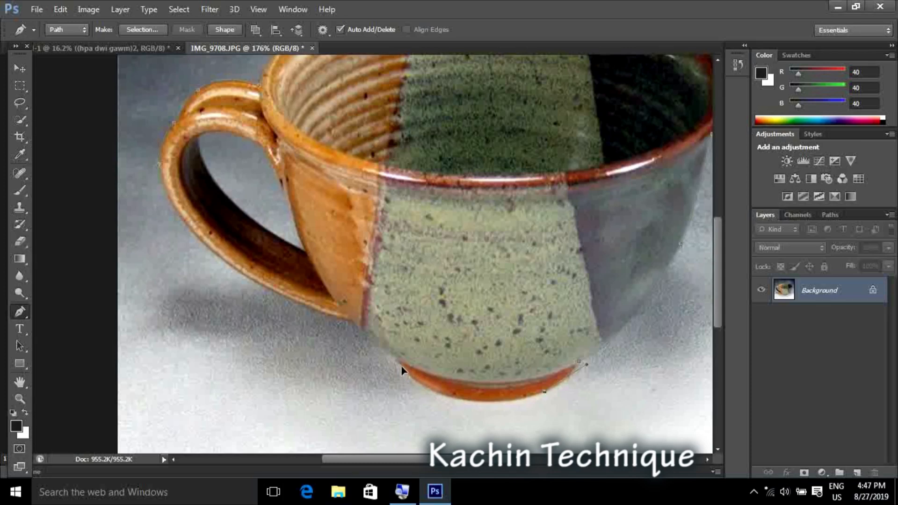
{"action": "left_click_drag", "start_coordinate": [395, 359], "coordinate": [334, 296]}
{"action": "left_click", "coordinate": [351, 325]}
{"action": "left_click_drag", "start_coordinate": [158, 164], "coordinate": [147, 69]}
{"action": "key", "text": "Return"}
Step: Turn the mug outline path into a new anti-aliased selection with a feather radius of 0 pixels
{"action": "key", "text": "z"}
{"action": "left_click", "coordinate": [414, 30]}
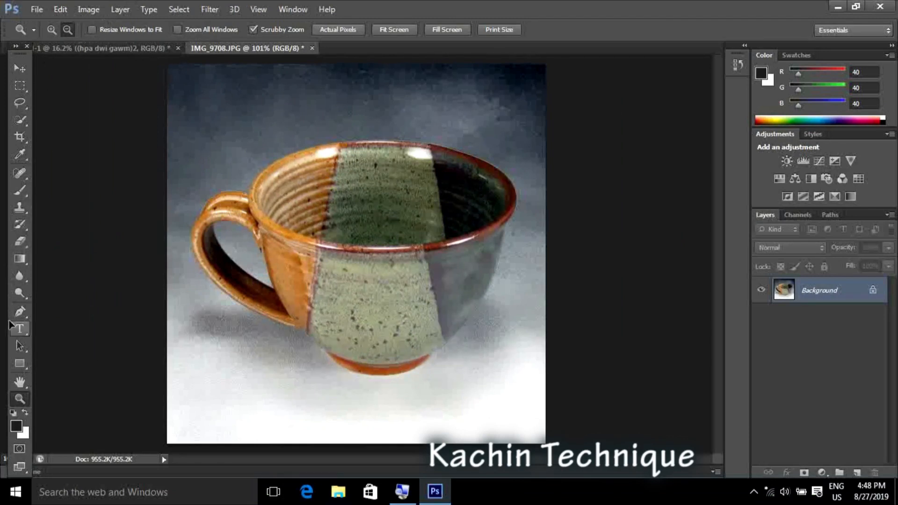
{"action": "left_click", "coordinate": [20, 311]}
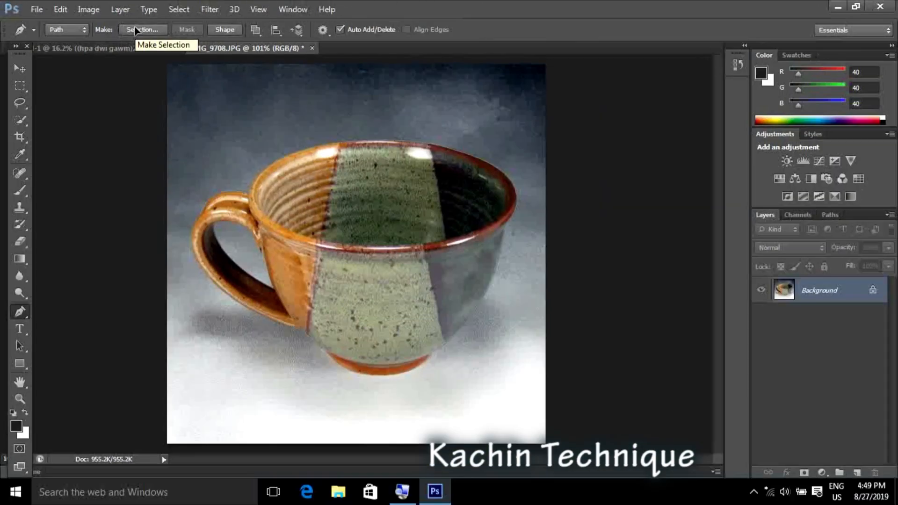
{"action": "left_click", "coordinate": [135, 31]}
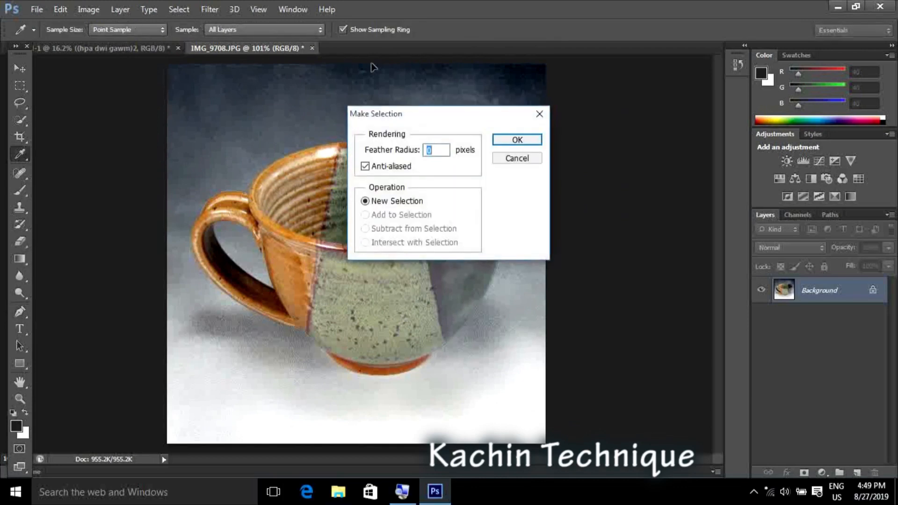
{"action": "left_click", "coordinate": [516, 138]}
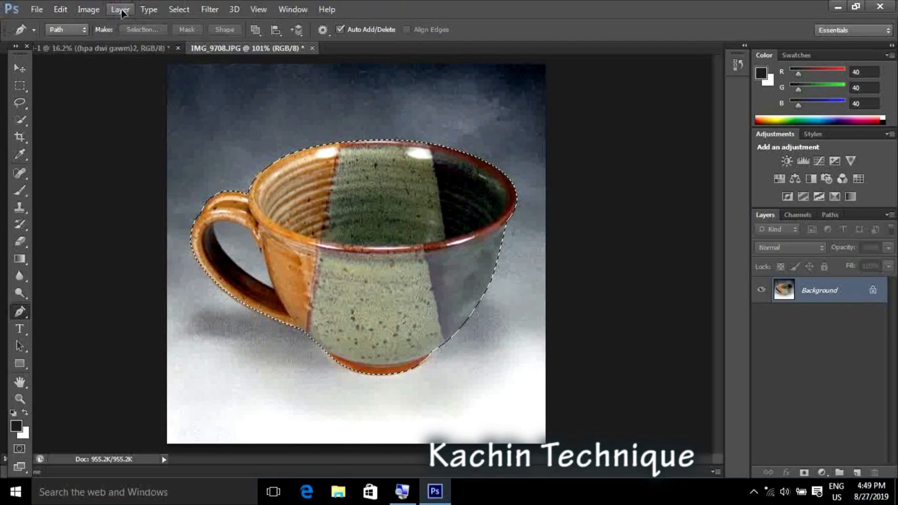
Step: Create a new layer from the selected mug with Layer Via Copy and hide the Background layer
{"action": "left_click", "coordinate": [120, 9]}
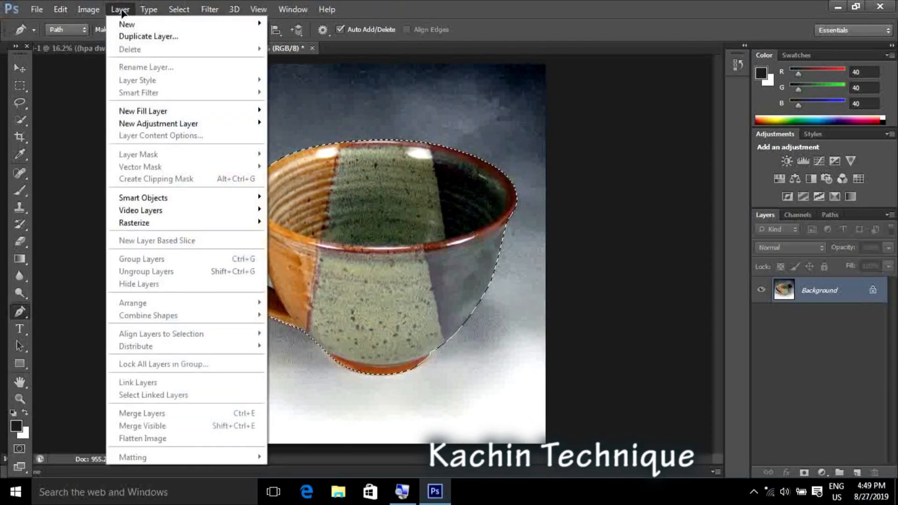
{"action": "mouse_move", "coordinate": [139, 24]}
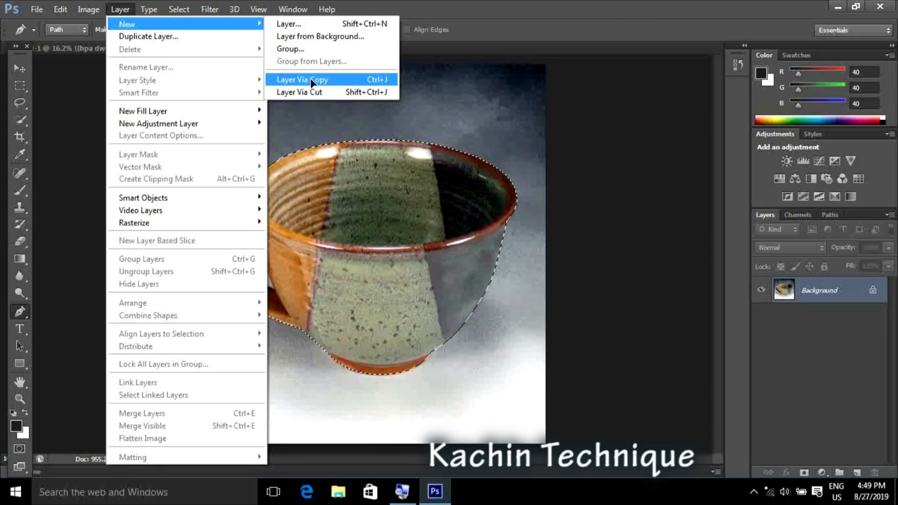
{"action": "left_click", "coordinate": [309, 80]}
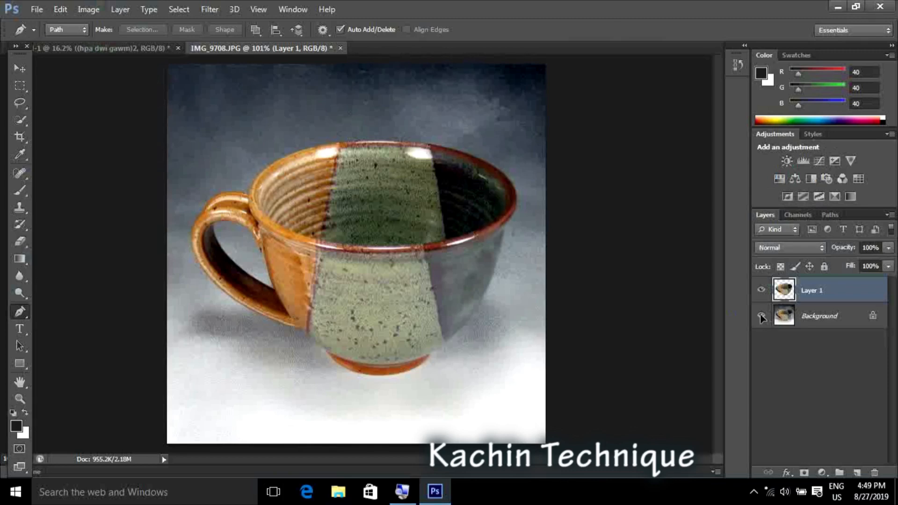
{"action": "left_click", "coordinate": [762, 316]}
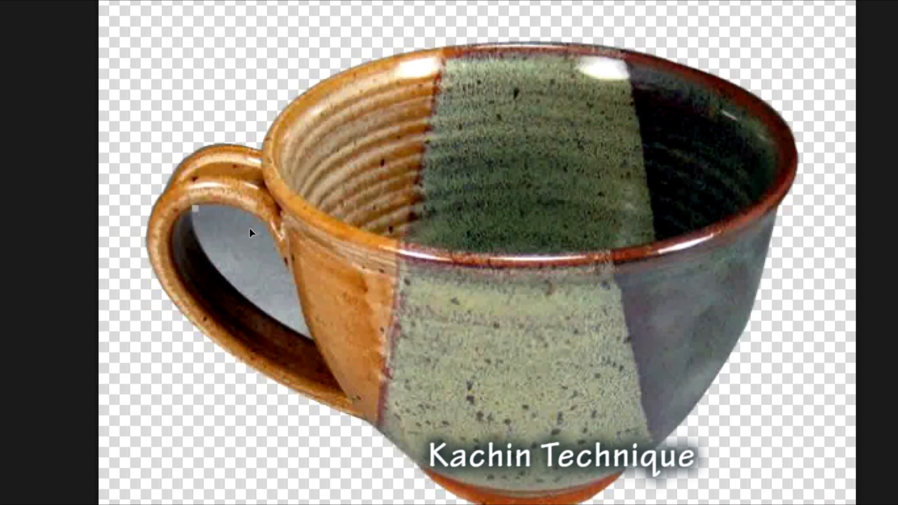
Step: Finish a closed Pen path around the grey background area inside the mug's handle
{"action": "left_click_drag", "start_coordinate": [265, 220], "coordinate": [277, 242]}
{"action": "left_click", "coordinate": [250, 227], "text": "alt"}
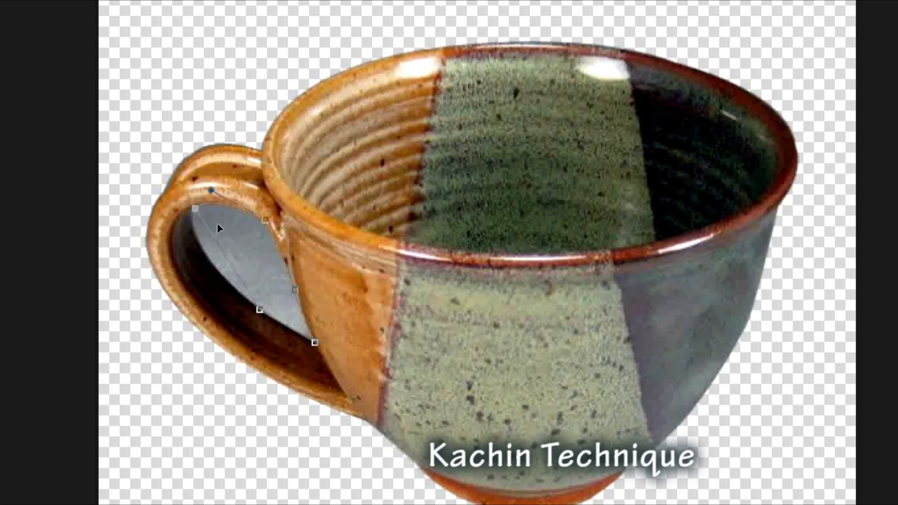
{"action": "left_click_drag", "start_coordinate": [217, 223], "coordinate": [225, 206]}
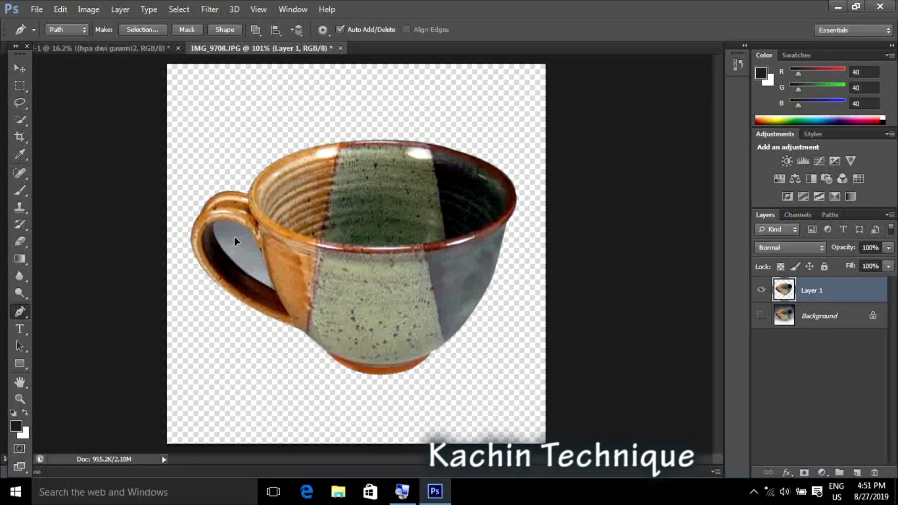
Step: Make the handle-opening path a new anti-aliased selection with 0 pixels feather, erase its contents from Layer 1, and deselect
{"action": "left_click", "coordinate": [143, 30]}
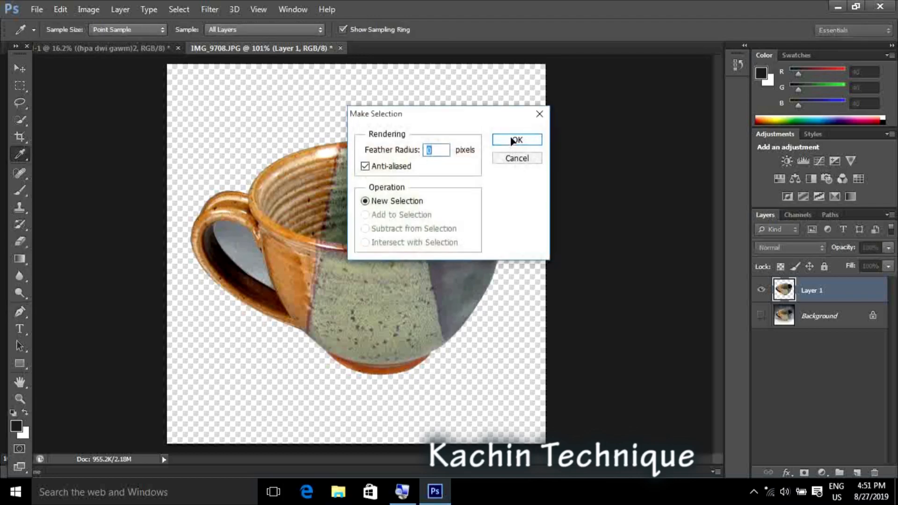
{"action": "left_click", "coordinate": [515, 140]}
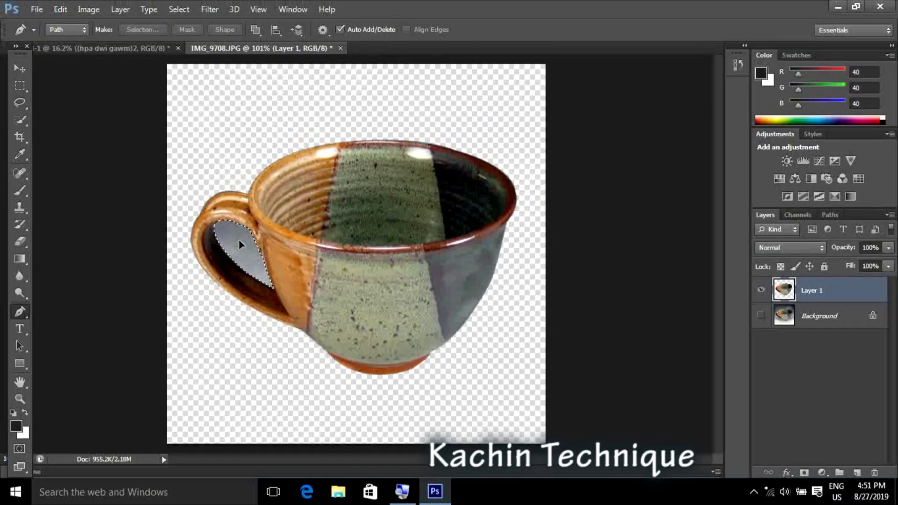
{"action": "key", "text": "Delete"}
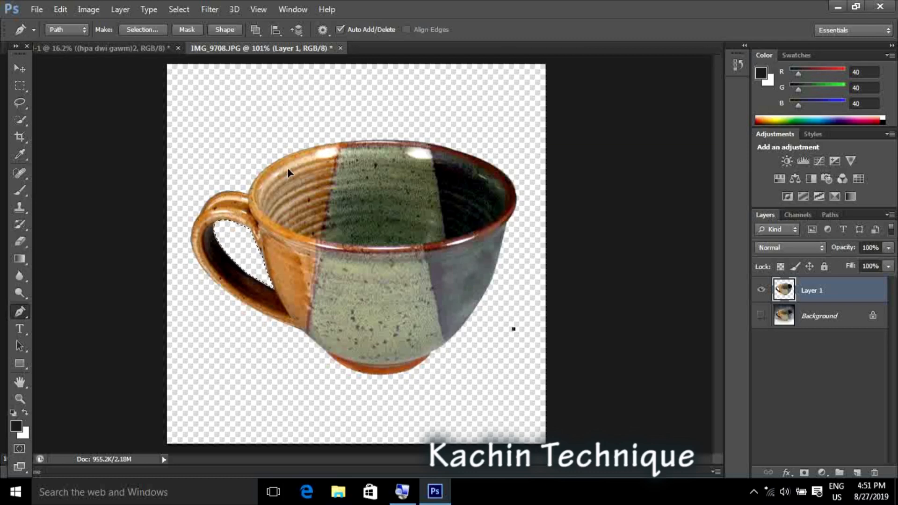
{"action": "key", "text": "Delete"}
{"action": "key", "text": "ctrl+d"}
Step: Select the whole canvas of the mug photo and delete the stray path point beside the mug
{"action": "key", "text": "ctrl+a"}
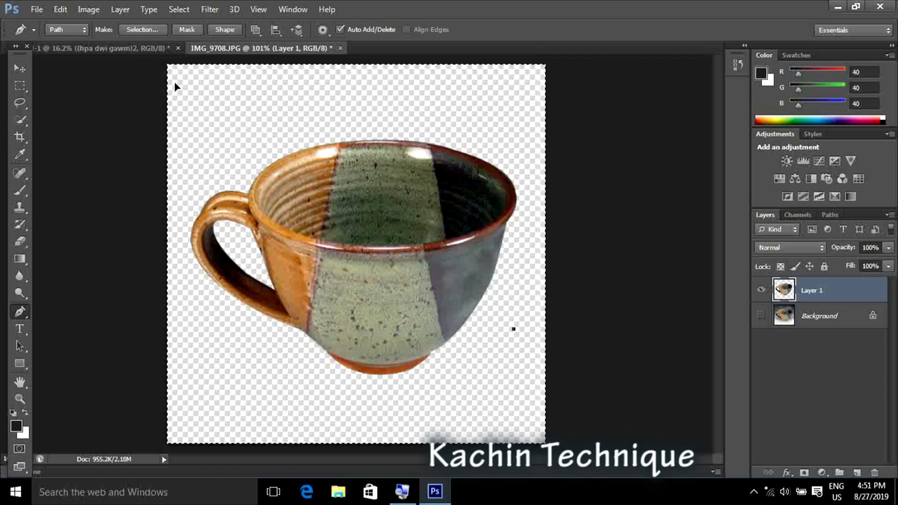
{"action": "left_click", "coordinate": [161, 48]}
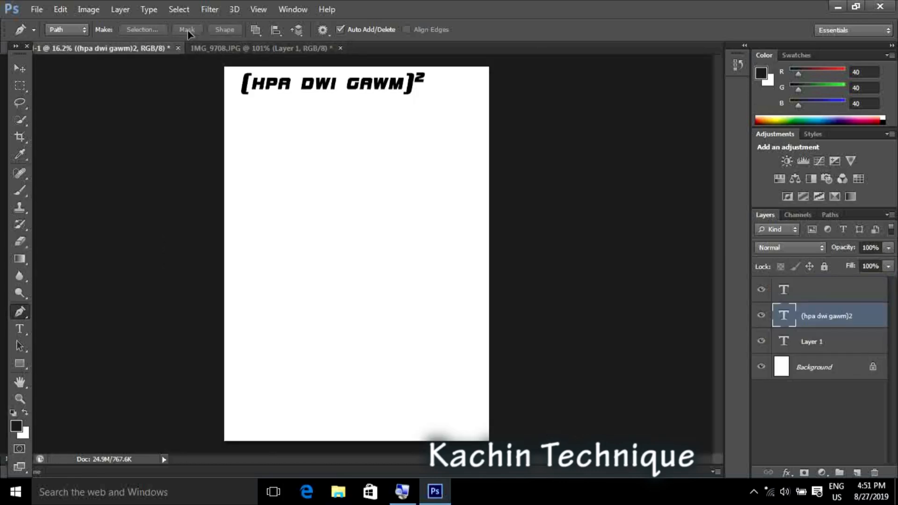
{"action": "left_click", "coordinate": [213, 48]}
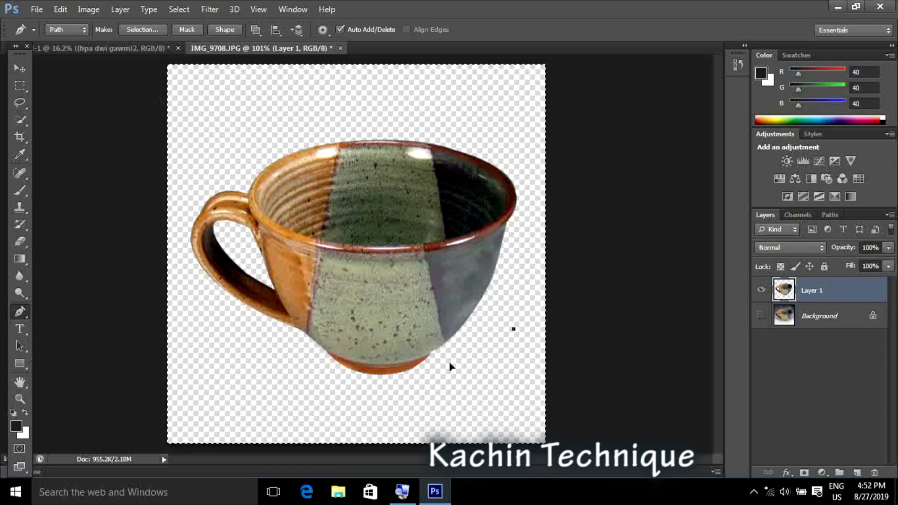
{"action": "key", "text": "Delete"}
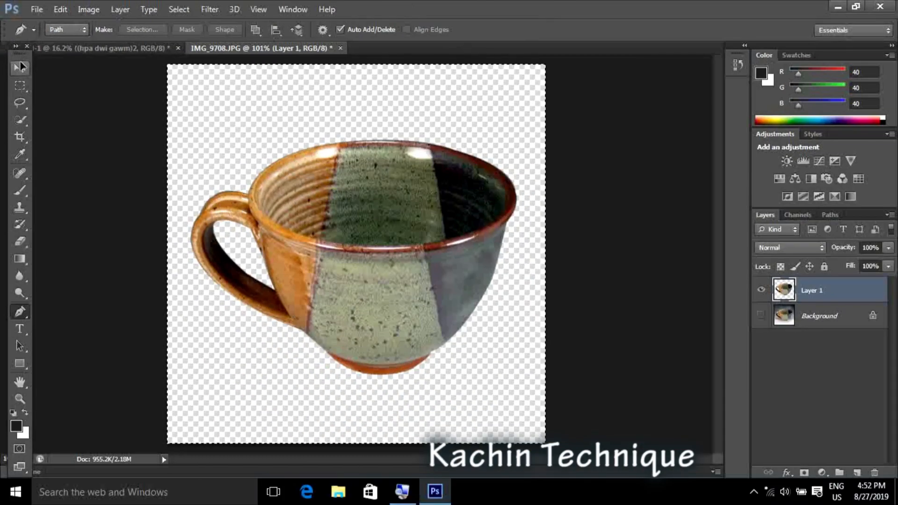
Step: Move two copies of the mug cutout into the text document, one below the text and one near the page's middle
{"action": "left_click", "coordinate": [23, 80]}
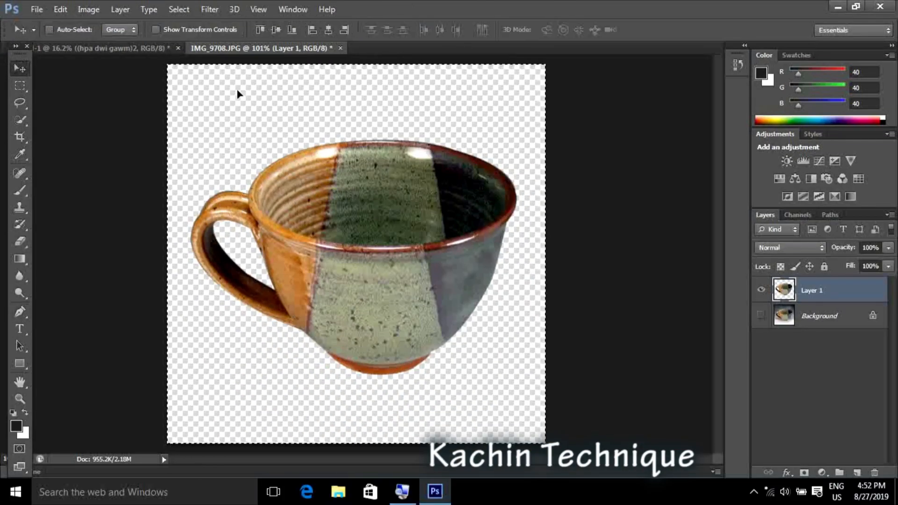
{"action": "left_click_drag", "start_coordinate": [377, 236], "coordinate": [379, 268]}
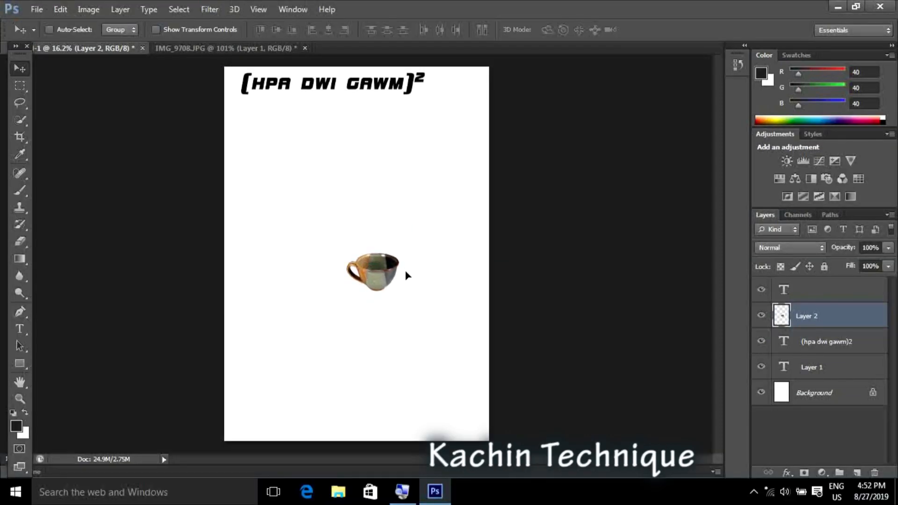
{"action": "left_click_drag", "start_coordinate": [369, 265], "coordinate": [287, 156]}
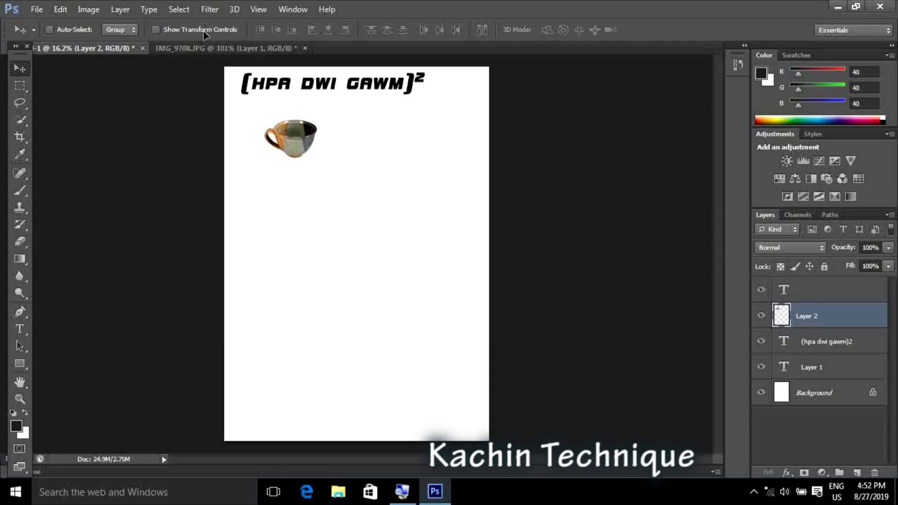
{"action": "left_click", "coordinate": [220, 48]}
{"action": "left_click_drag", "start_coordinate": [384, 181], "coordinate": [338, 274]}
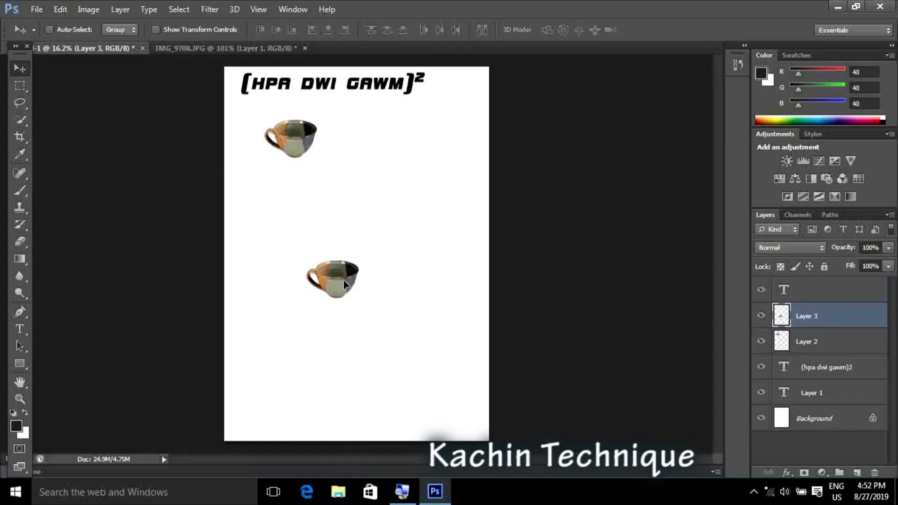
Step: Move the mug copy on Layer 3 up beside the first mug, level with it below the text
{"action": "left_click_drag", "start_coordinate": [342, 276], "coordinate": [309, 235]}
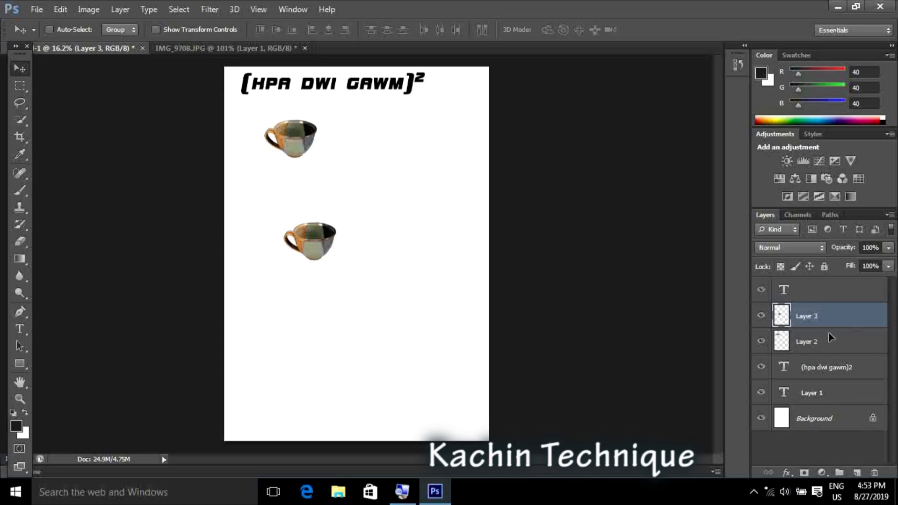
{"action": "left_click_drag", "start_coordinate": [309, 244], "coordinate": [365, 136]}
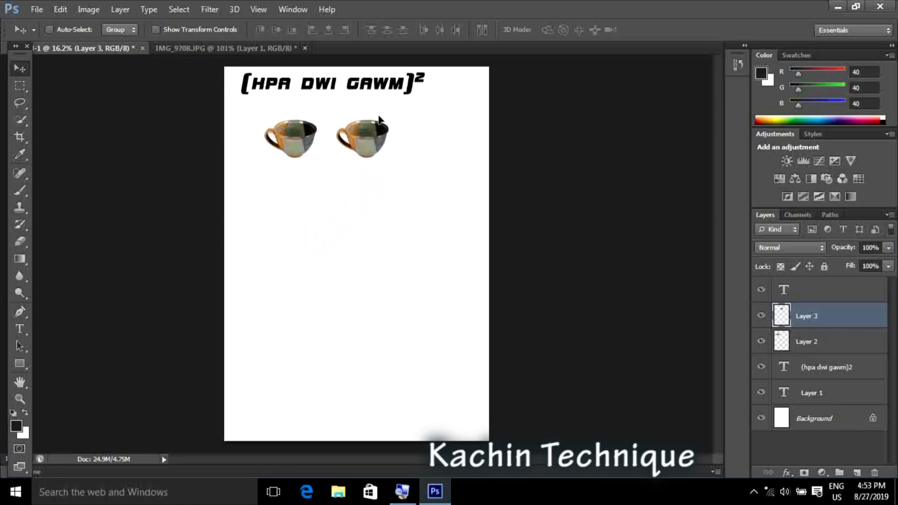
Step: Bring a third copy of the mug cutout from IMG_9708.JPG into the text document and place it near the page's right edge, slightly below the other mugs
{"action": "left_click", "coordinate": [241, 49]}
{"action": "left_click_drag", "start_coordinate": [413, 280], "coordinate": [228, 131]}
{"action": "left_click_drag", "start_coordinate": [361, 271], "coordinate": [361, 272]}
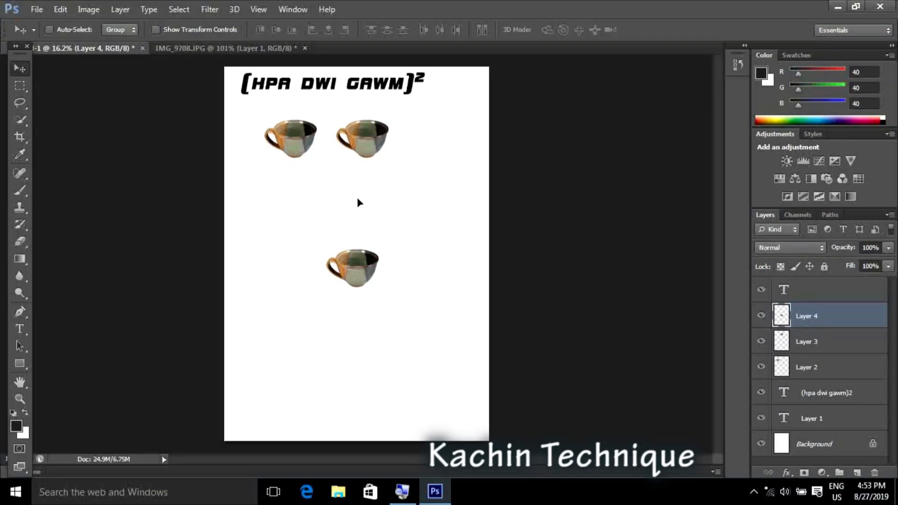
{"action": "left_click_drag", "start_coordinate": [363, 259], "coordinate": [436, 127]}
{"action": "left_click_drag", "start_coordinate": [364, 144], "coordinate": [367, 173]}
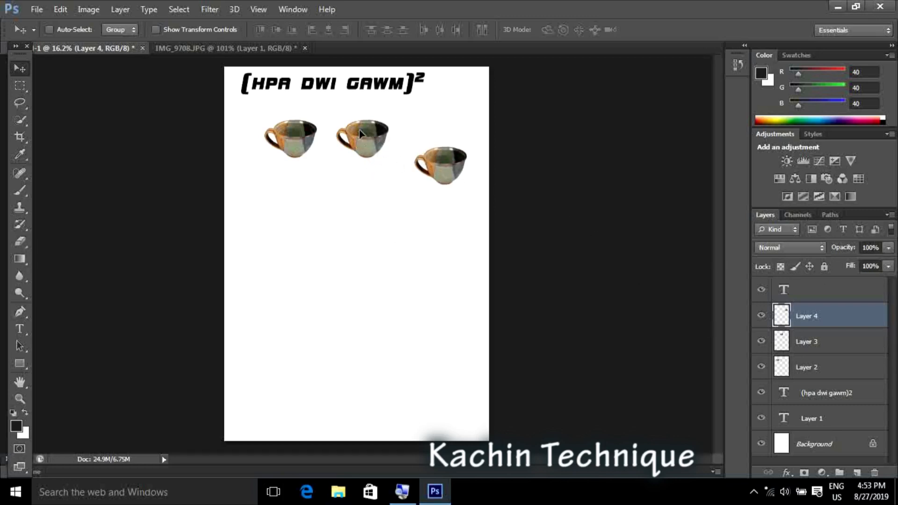
{"action": "left_click_drag", "start_coordinate": [366, 128], "coordinate": [372, 136]}
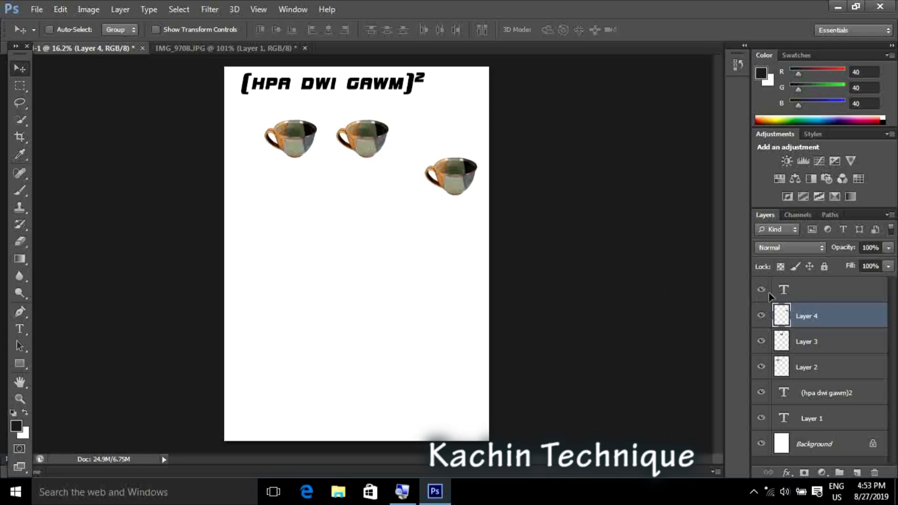
Step: Move Layer 3's mug down to near the page's middle and Layer 2's mug down to just above and left of it
{"action": "left_click", "coordinate": [819, 341]}
{"action": "left_click_drag", "start_coordinate": [361, 135], "coordinate": [362, 245]}
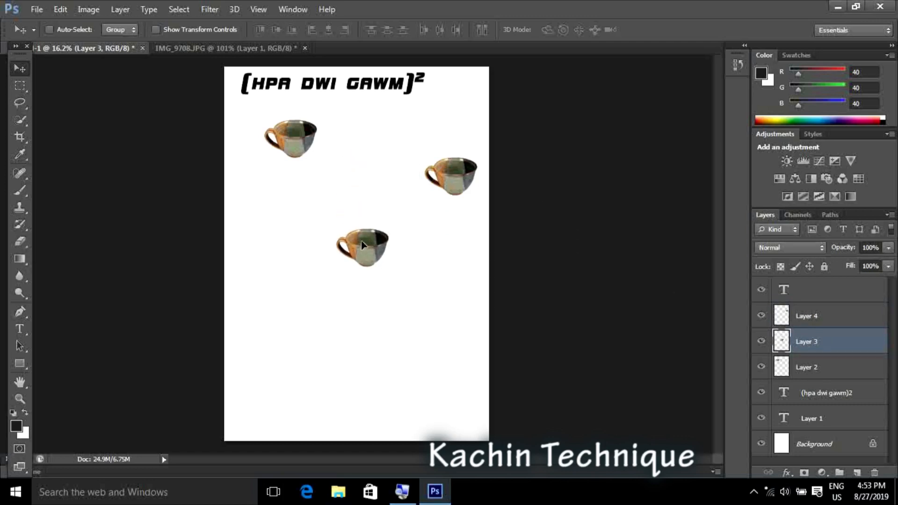
{"action": "mouse_move", "coordinate": [297, 119]}
{"action": "left_mouse_down"}
{"action": "mouse_move", "coordinate": [297, 144]}
{"action": "mouse_move", "coordinate": [296, 131]}
{"action": "left_mouse_up"}
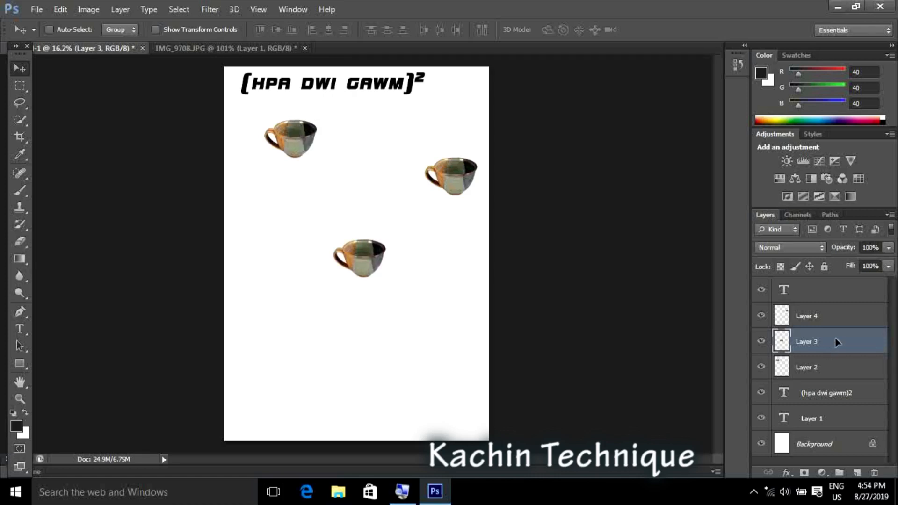
{"action": "left_click", "coordinate": [822, 367]}
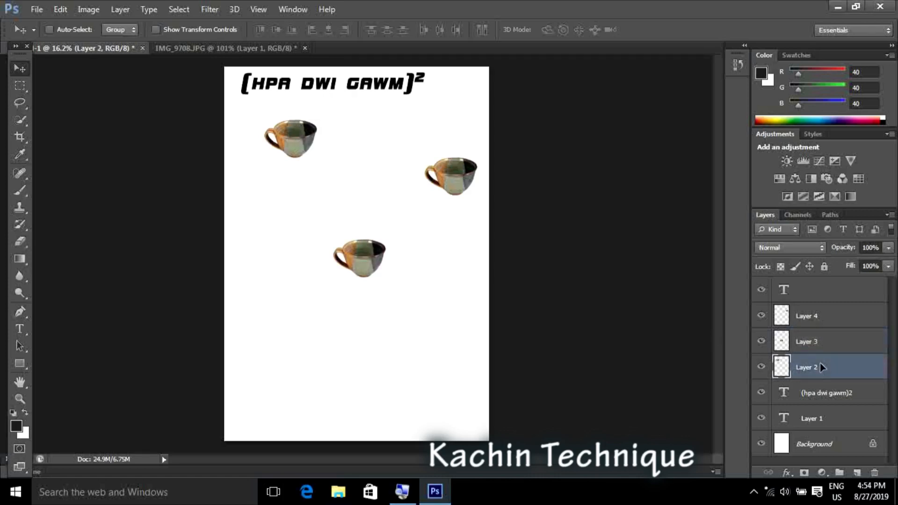
{"action": "left_click_drag", "start_coordinate": [307, 142], "coordinate": [302, 195]}
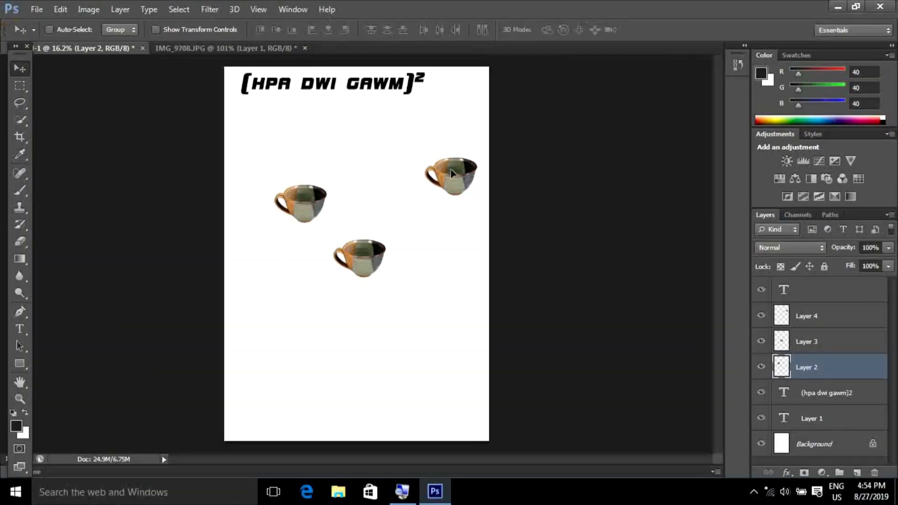
Step: Select Layer 4 and move its mug level with Layer 2's mug, above and right of the middle one
{"action": "left_click_drag", "start_coordinate": [463, 182], "coordinate": [445, 170]}
{"action": "left_click", "coordinate": [827, 320]}
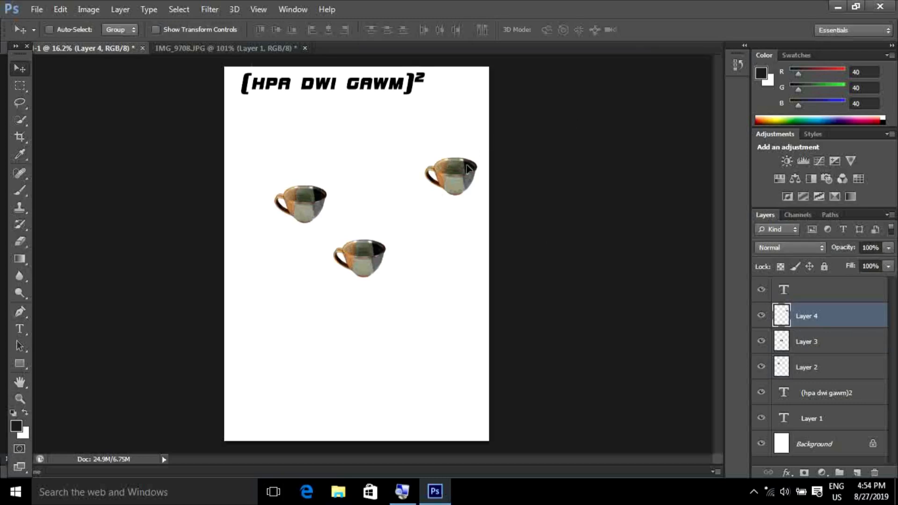
{"action": "left_click_drag", "start_coordinate": [465, 170], "coordinate": [427, 155]}
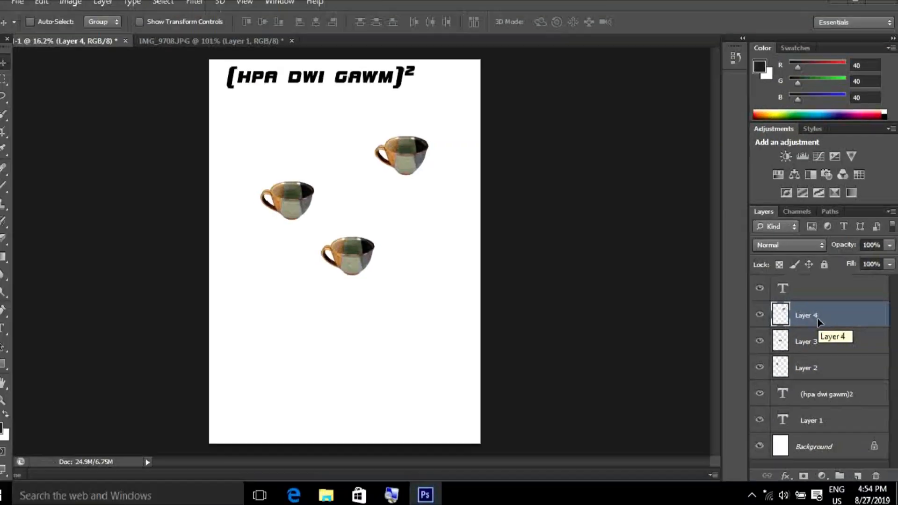
{"action": "left_click_drag", "start_coordinate": [418, 161], "coordinate": [421, 204]}
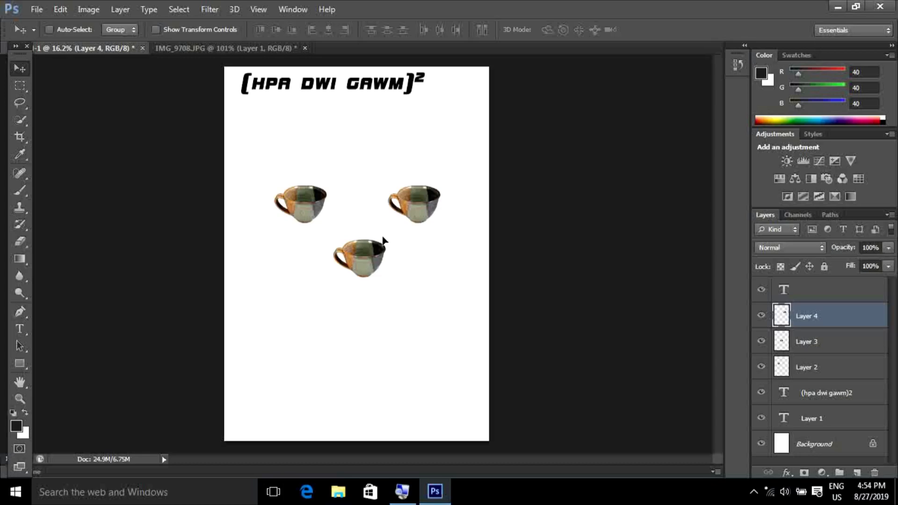